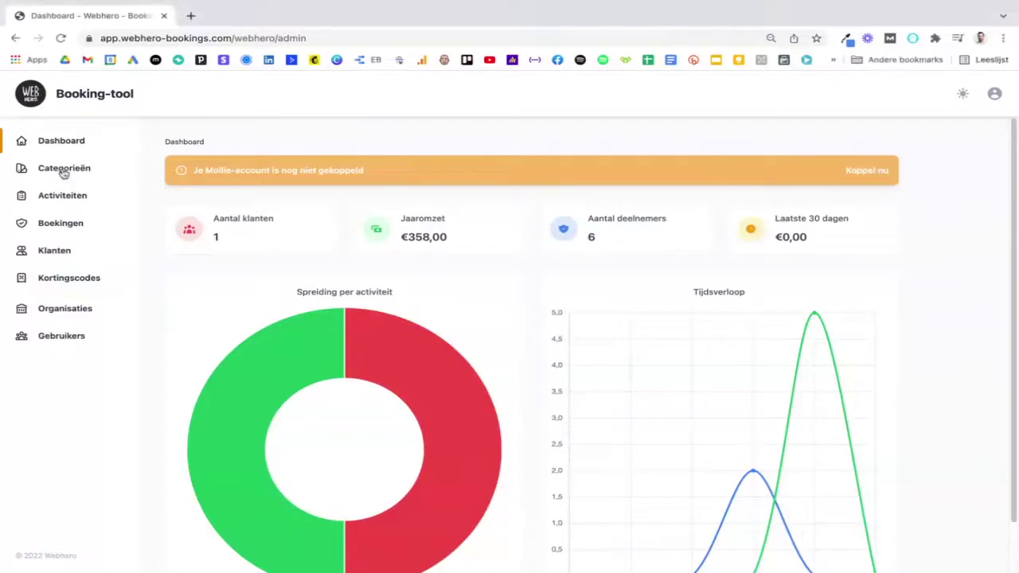
- Move the B2B Events category to the first position in the category list, above Lidmaatschap
left_click(63, 175)
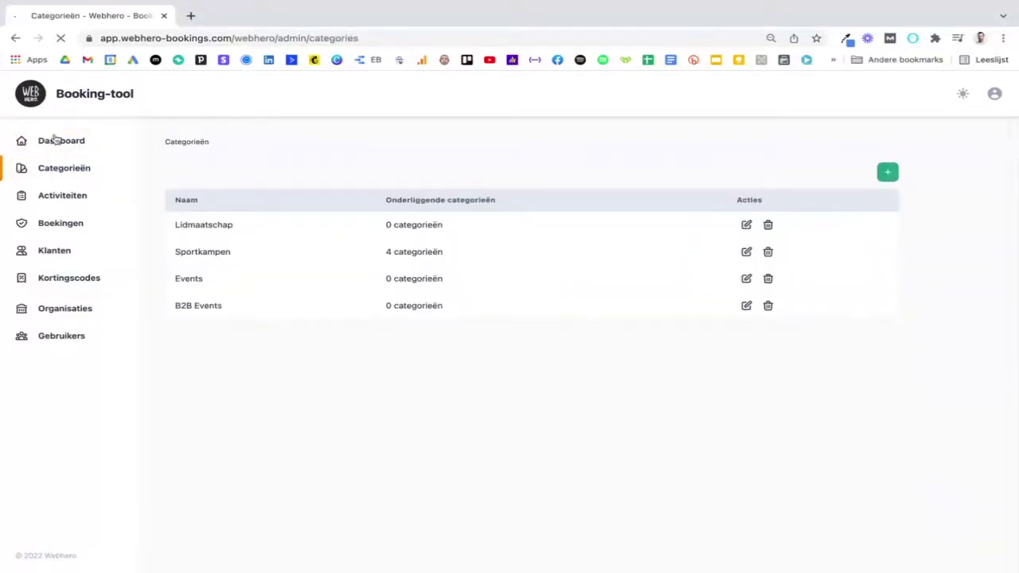
left_click(58, 141)
left_click_drag(254, 308, 255, 228)
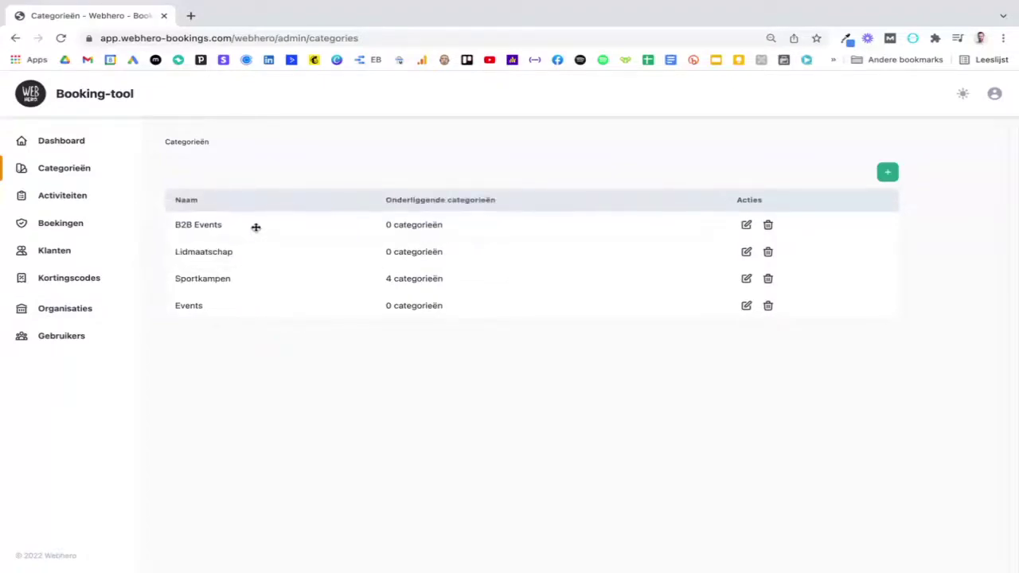
- Examine the Digital Marketing Workshop's periods and the Werkboek and Coaching choices offered for Digital Day #1 (Maart)
left_click(71, 201)
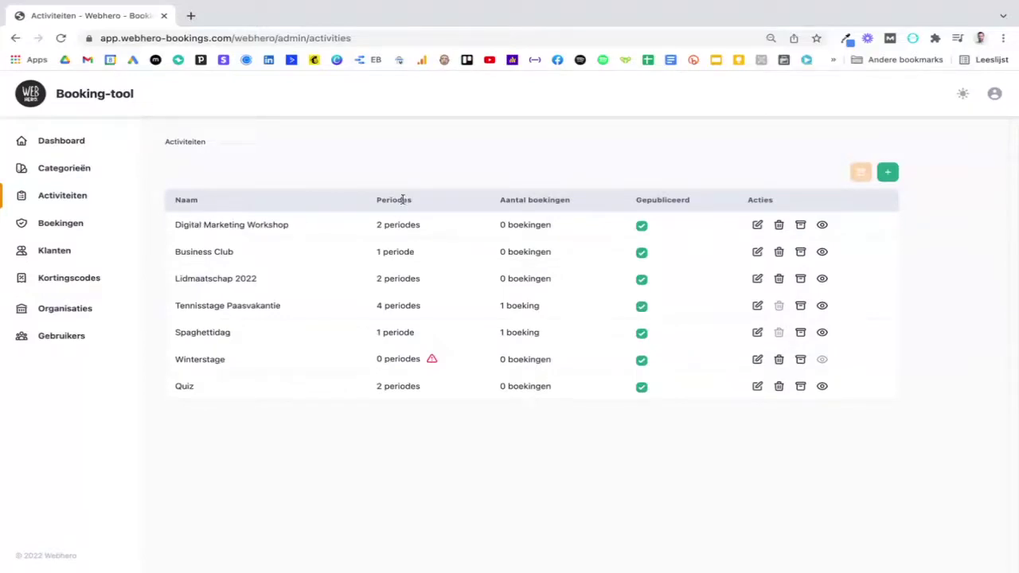
mouse_move(432, 362)
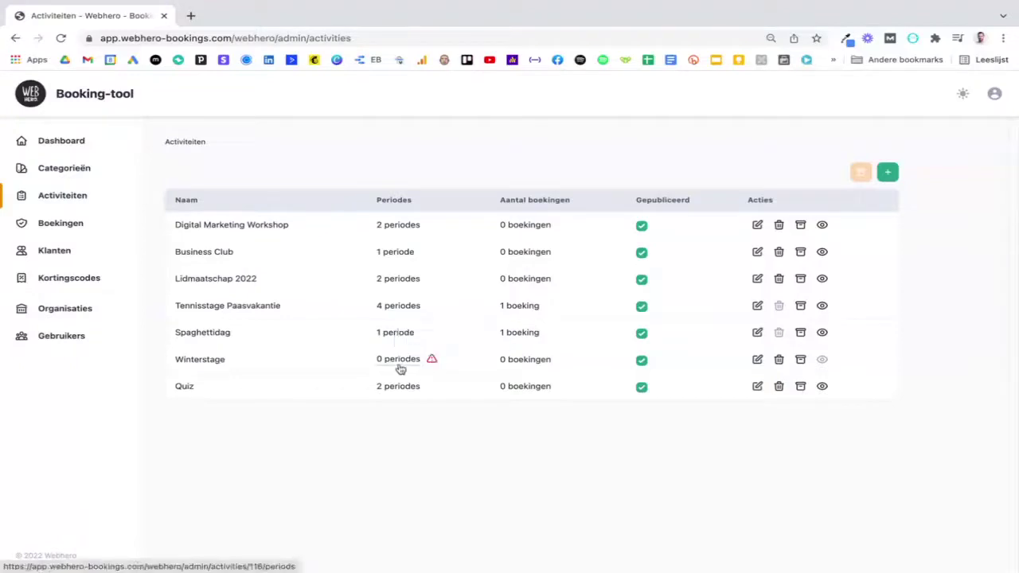
left_click(404, 229)
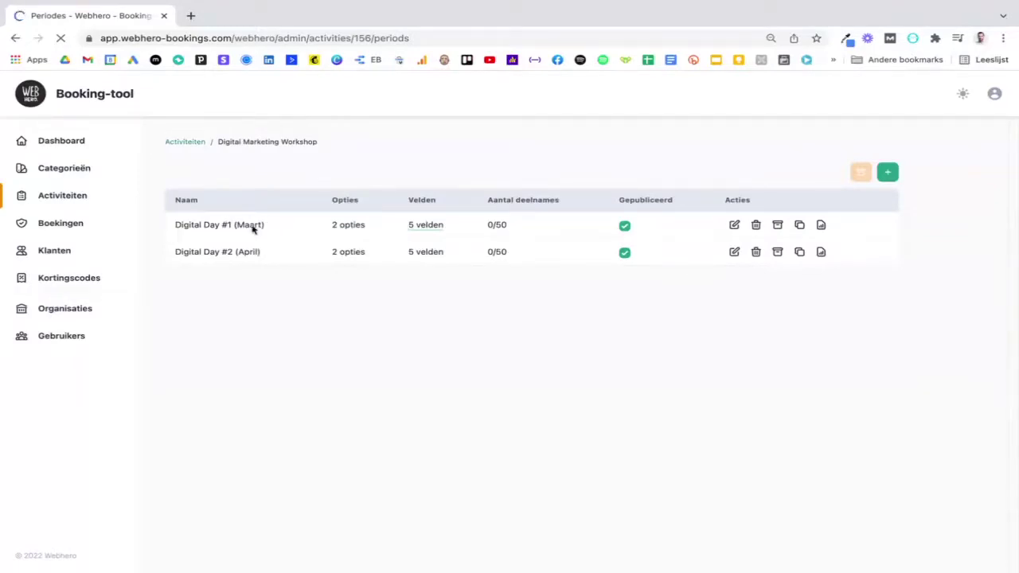
left_click(351, 226)
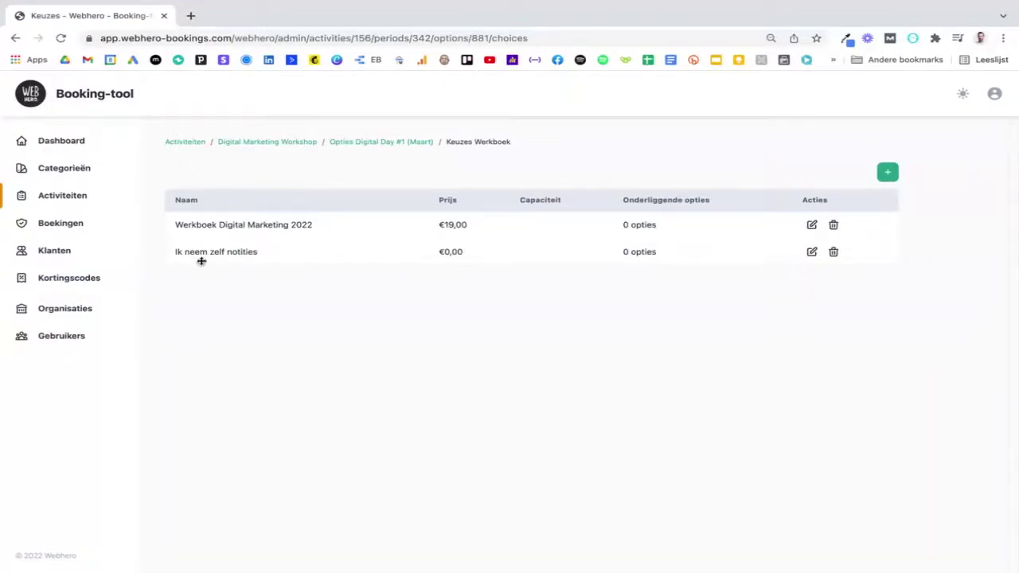
left_click(394, 142)
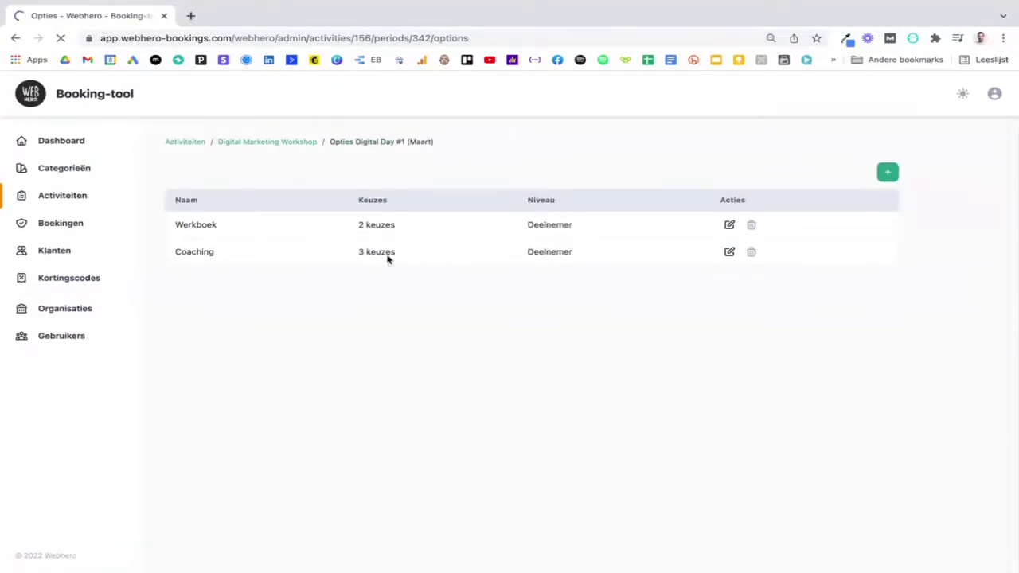
left_click(380, 256)
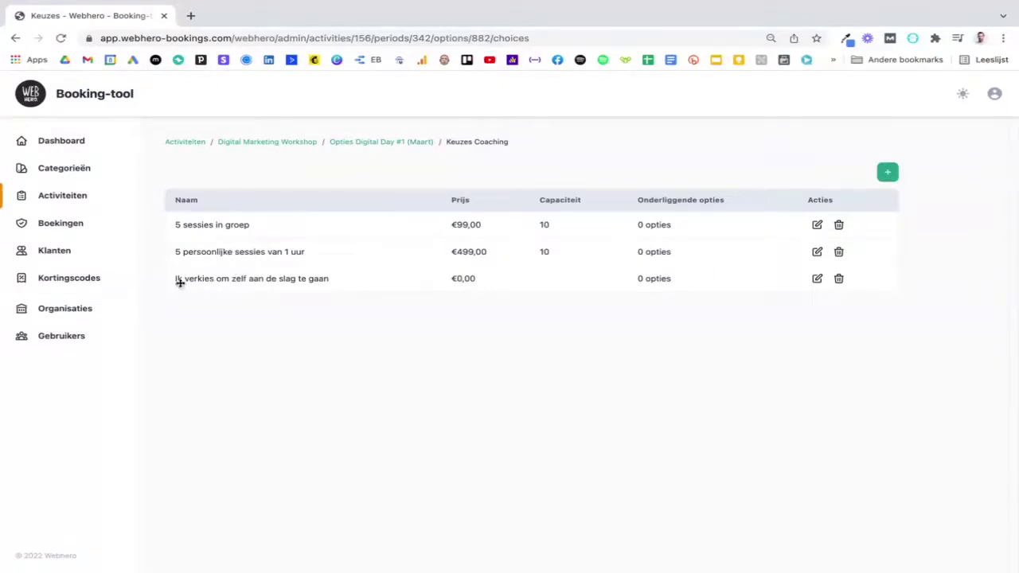
left_click(371, 141)
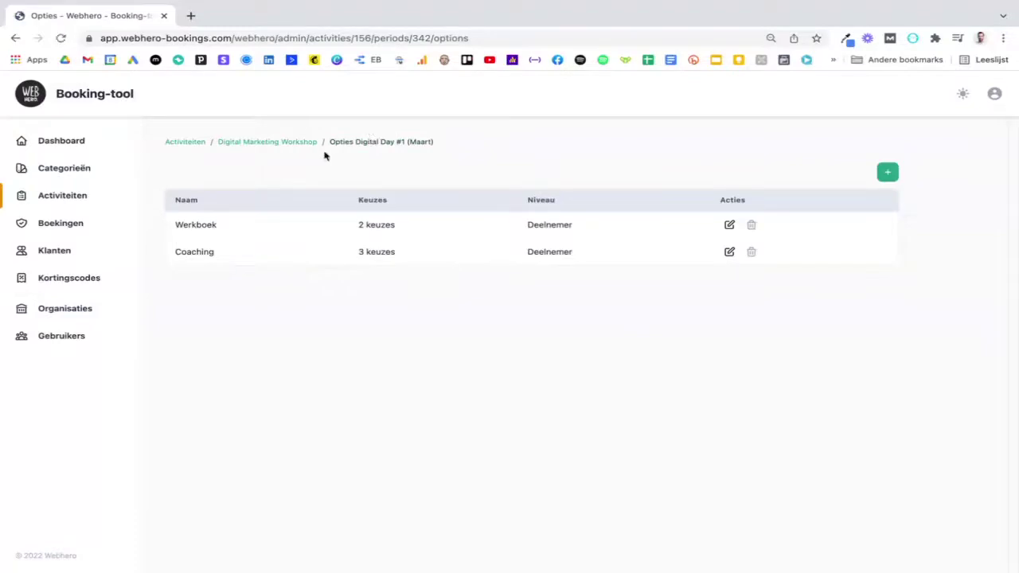
left_click(267, 144)
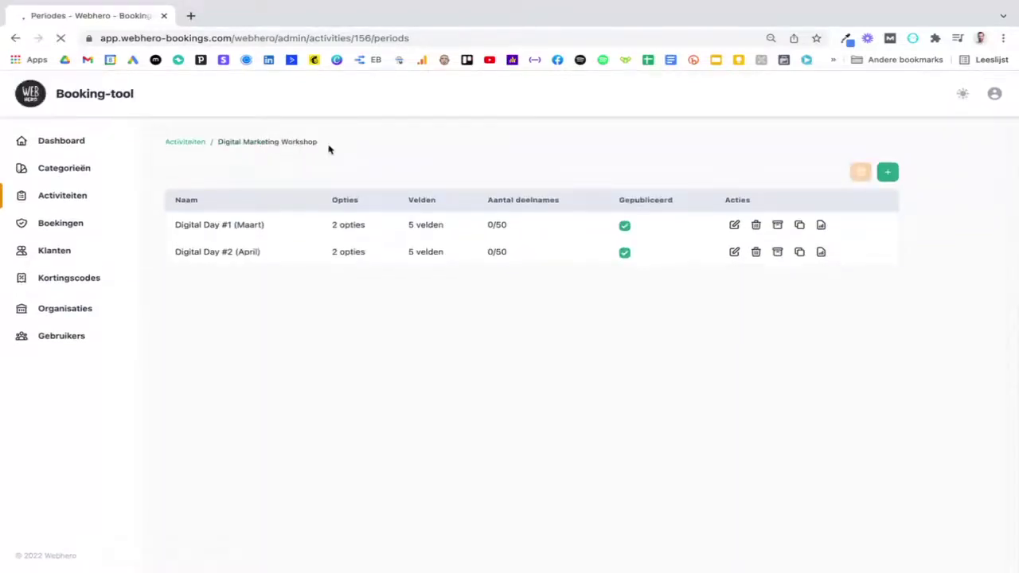
- Set the level of Digital Day #1 (Maart)'s Werkboek option to Boeking and save it
left_click(347, 225)
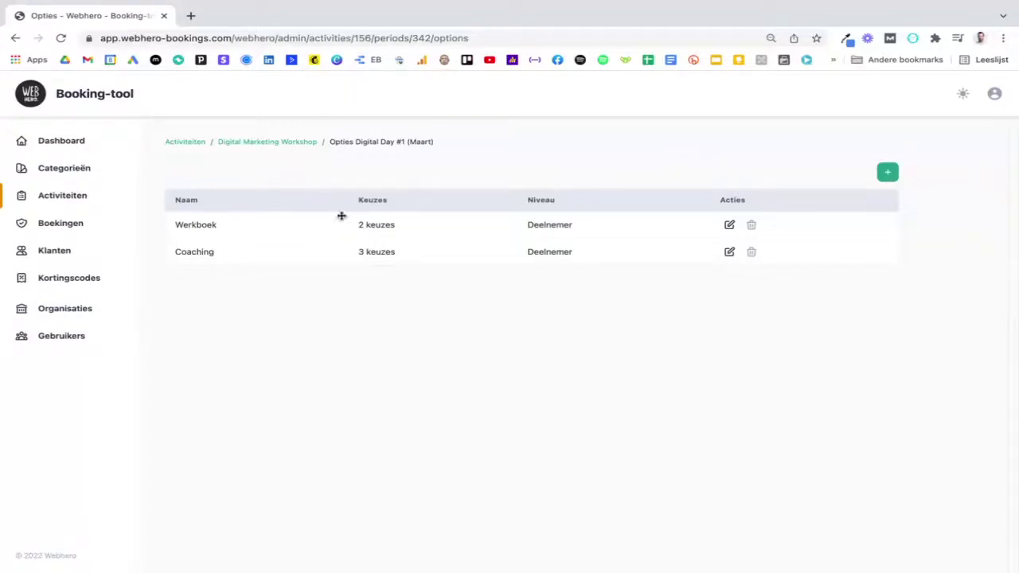
left_click(730, 224)
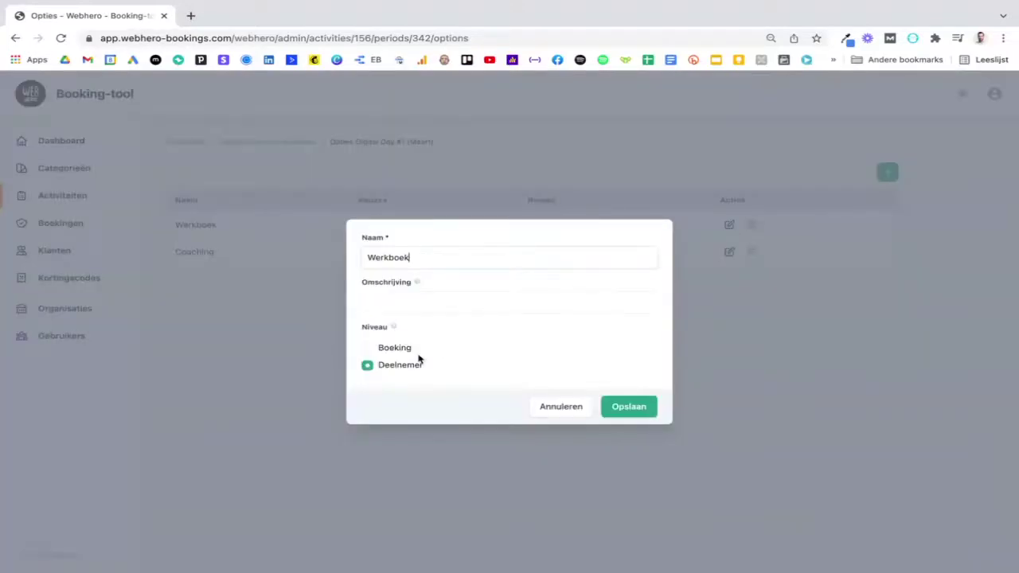
left_click(365, 350)
left_click(650, 409)
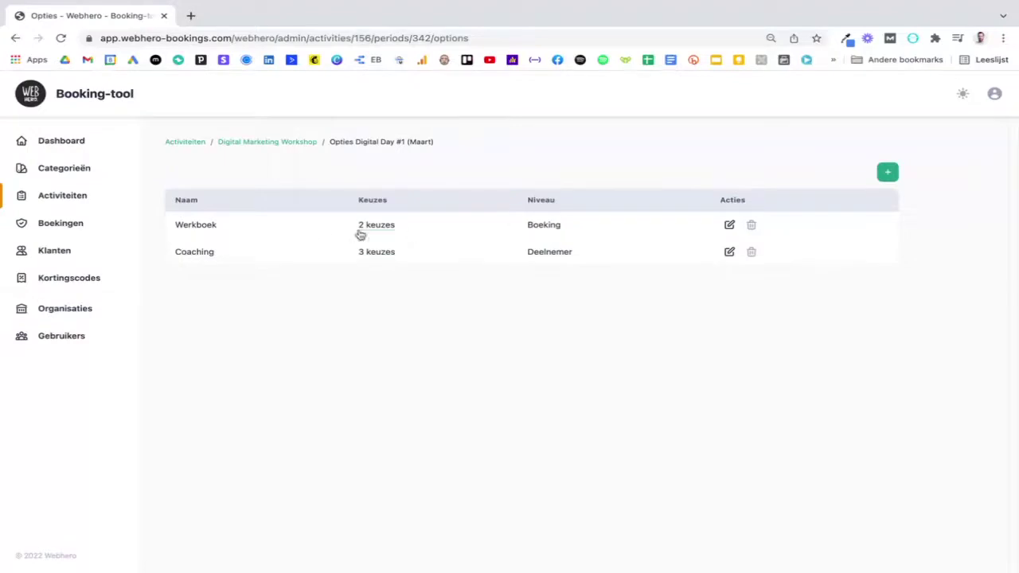
- Set the Werkboek option's level back to Deelnemer and save it
left_click(728, 225)
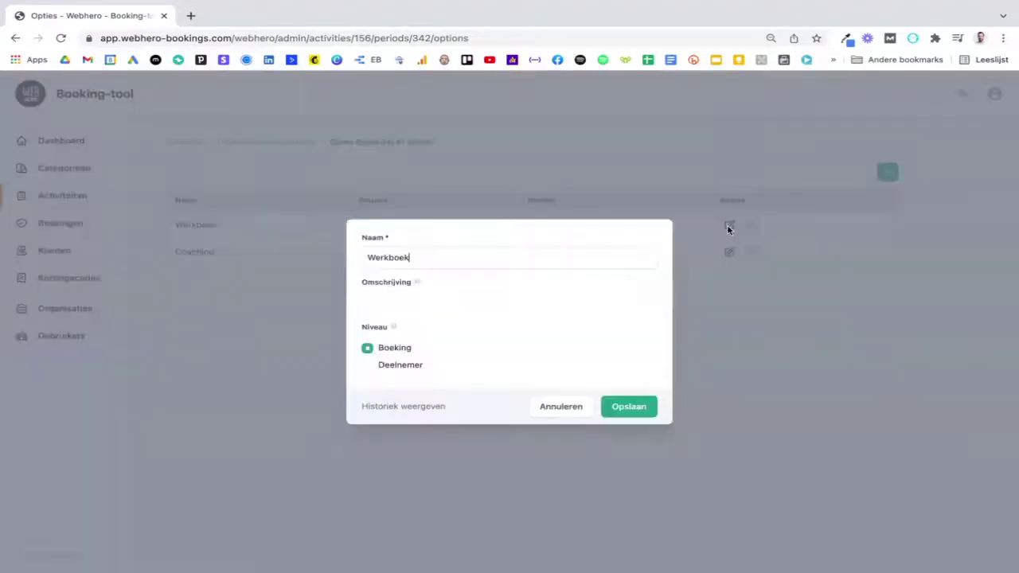
left_click(367, 366)
left_click(631, 410)
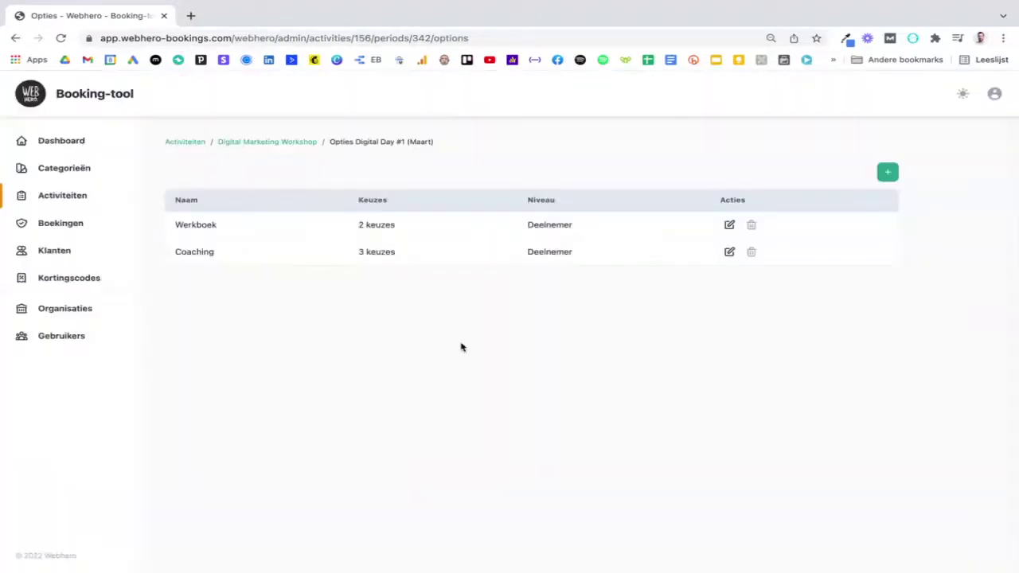
- Review the dates, price, capacity and waiting list settings of the Digital Day #1 (Maart) period, and save the form
left_click(283, 145)
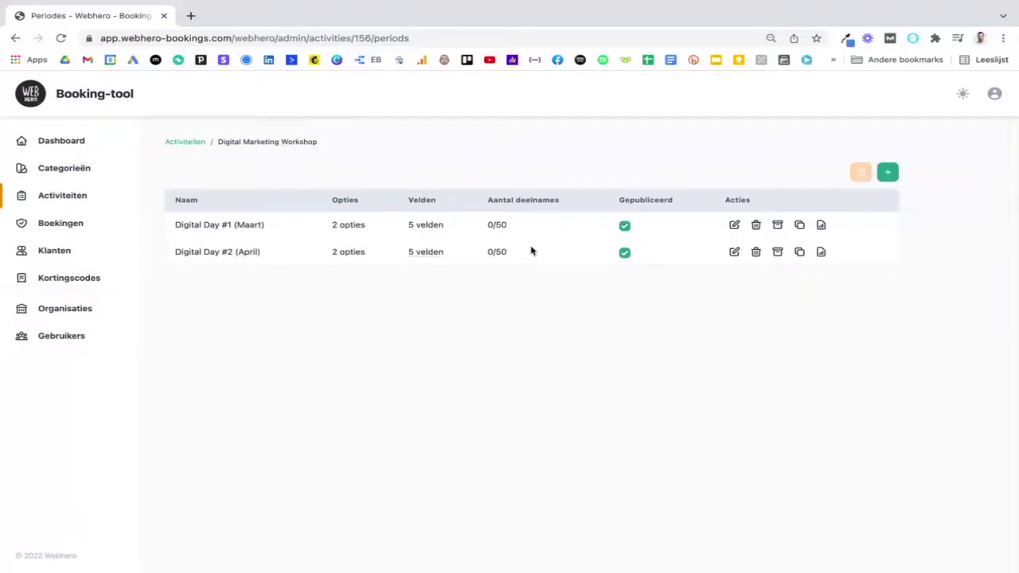
left_click(734, 226)
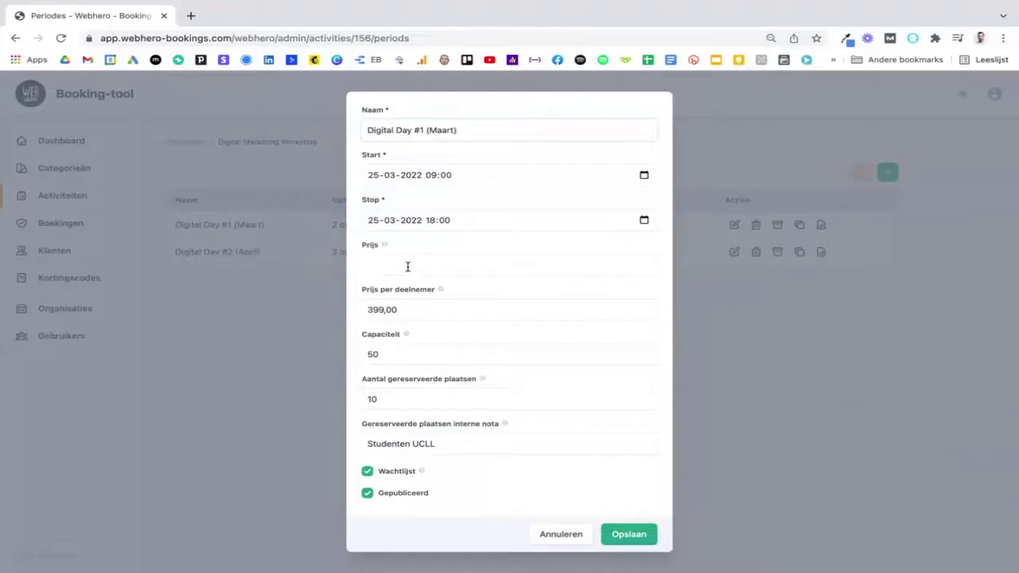
left_click(387, 357)
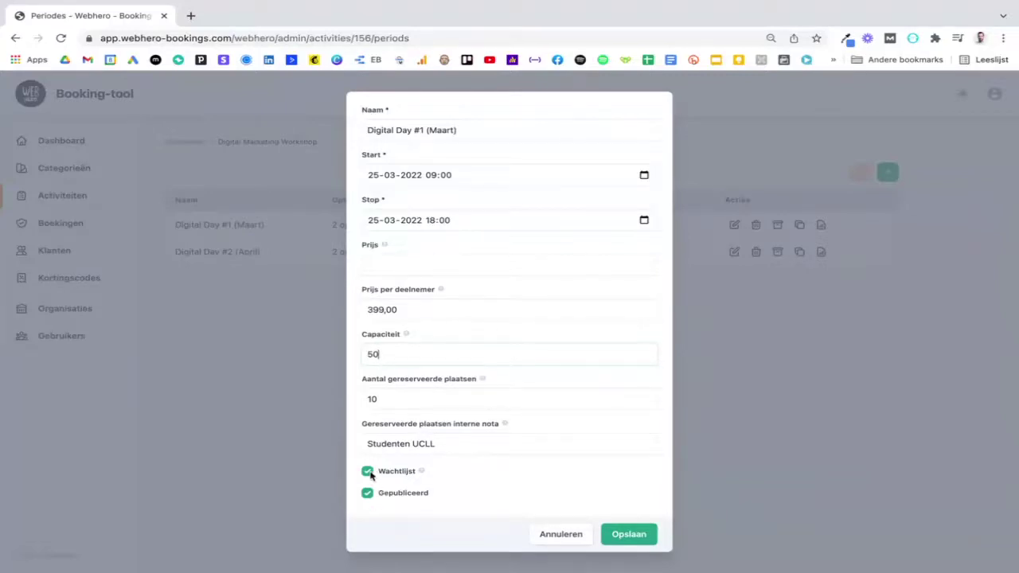
left_click(621, 534)
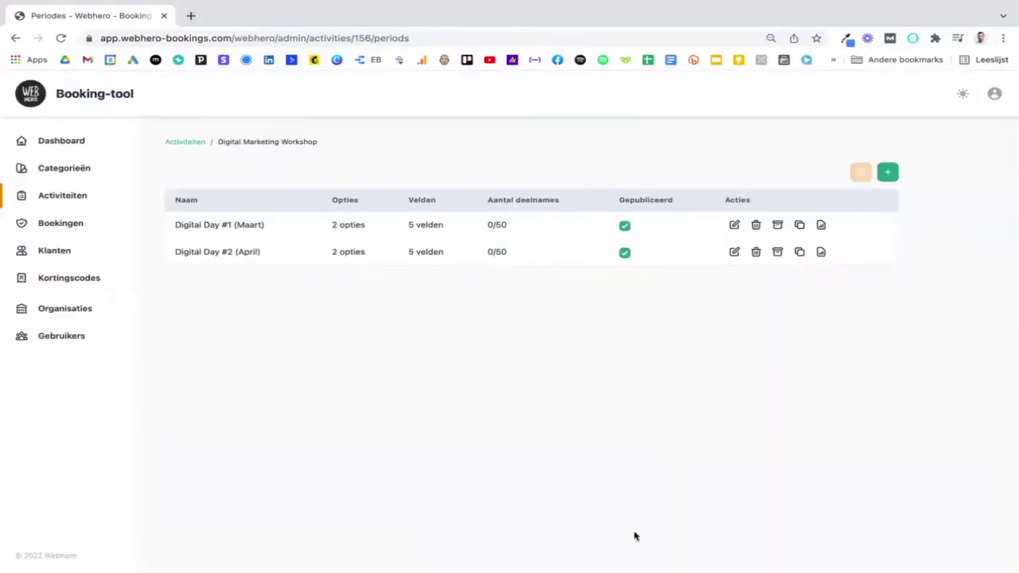
- Duplicate the Digital Day #1 (Maart) period under the name "Digital Day #3 (Mei)"
left_click(800, 226)
left_click(420, 264)
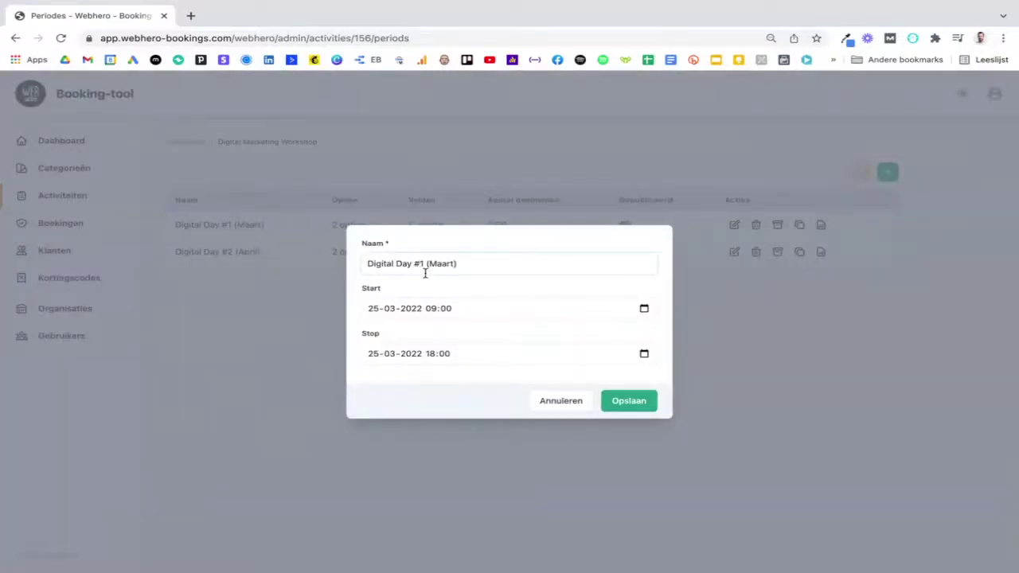
key("BackSpace")
type("3")
double_click(445, 264)
type("Mei")
left_click(629, 401)
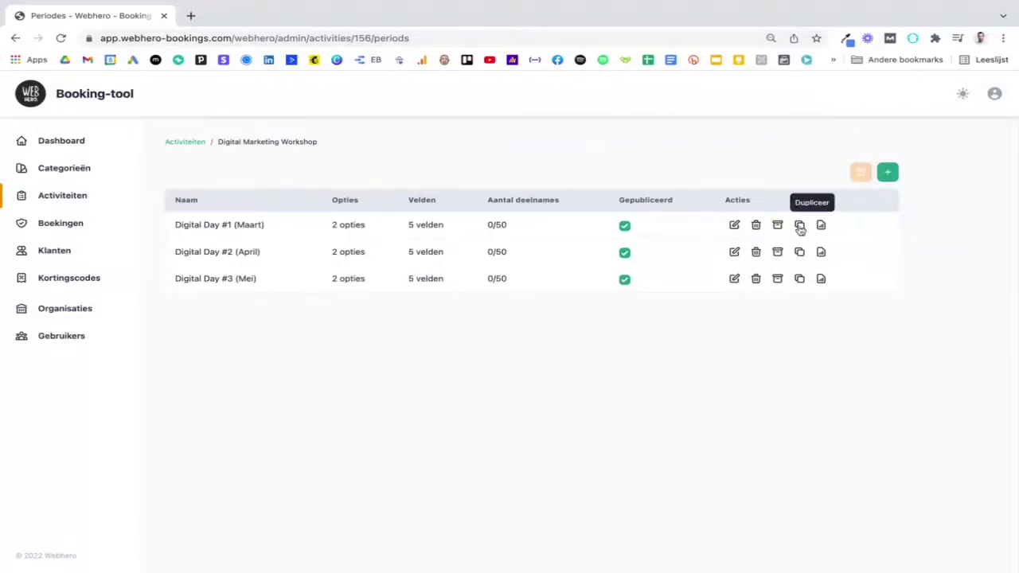
- Archive the Digital Day #1 (Maart) period, check it in the archive, and return to the workshop's periods
left_click(777, 226)
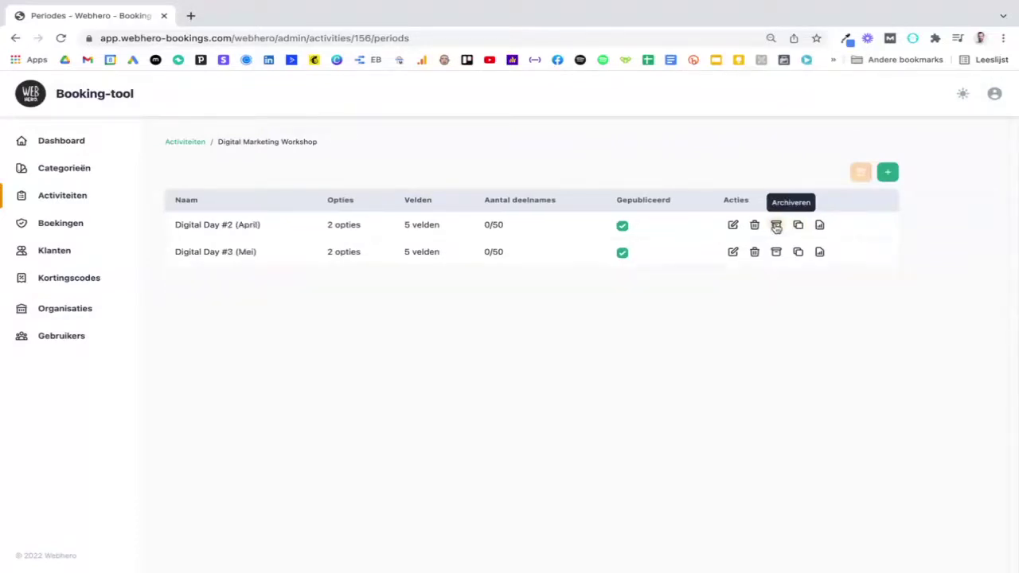
left_click(861, 174)
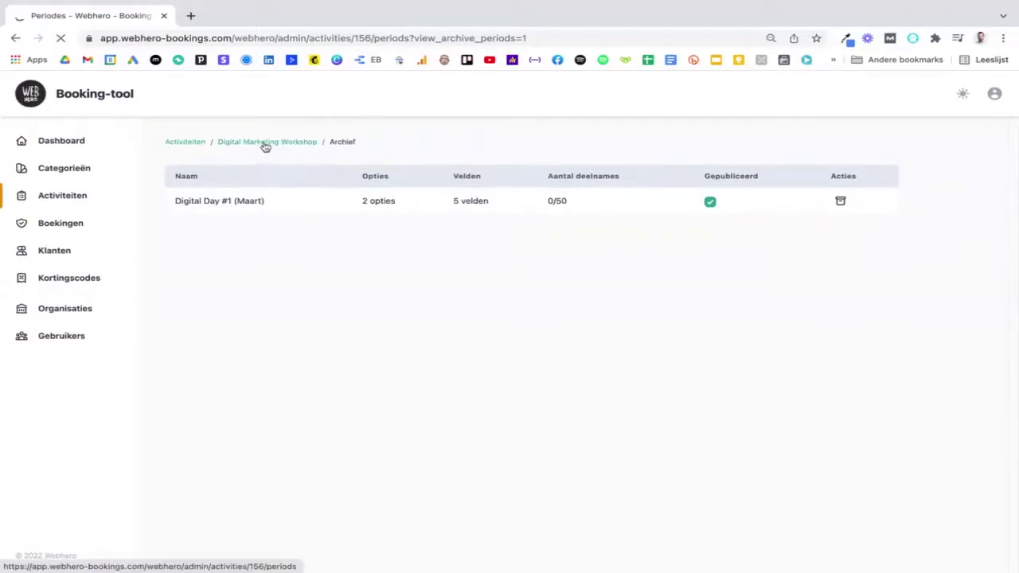
left_click(246, 144)
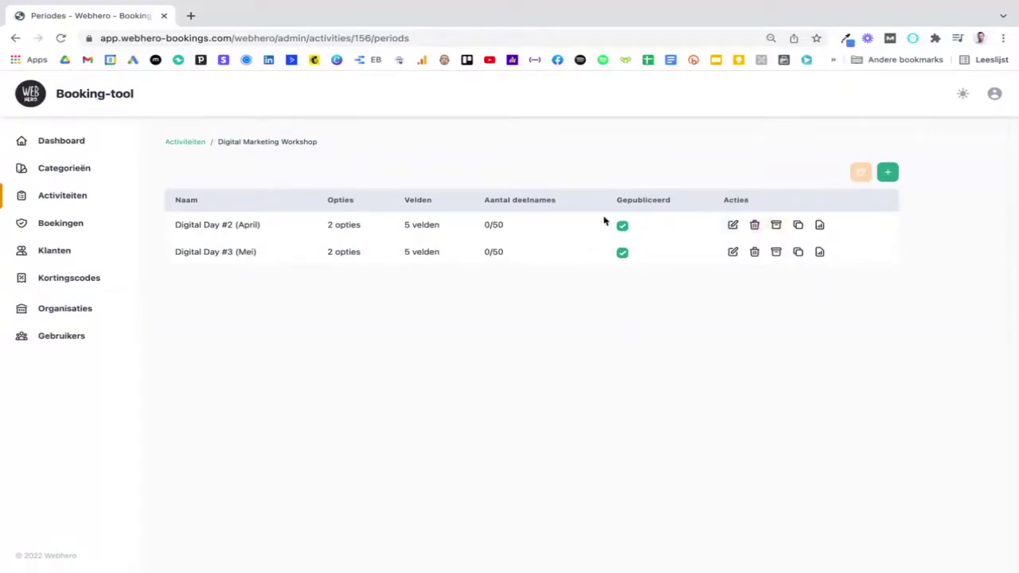
- Examine the Tennisstage Paasvakantie Week 1 booking's details, including its price calculation and the amount still payable
left_click(65, 198)
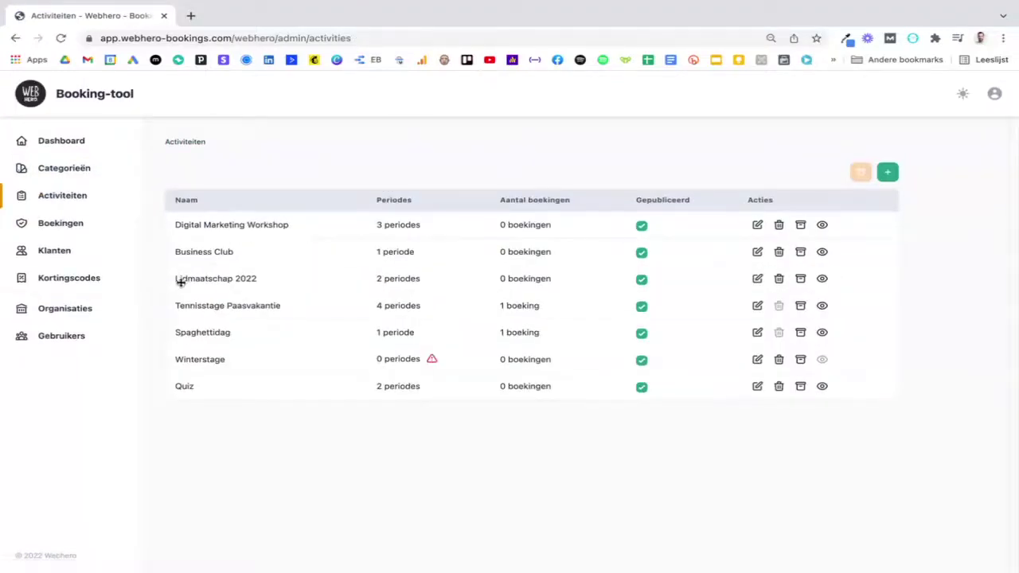
left_click(62, 227)
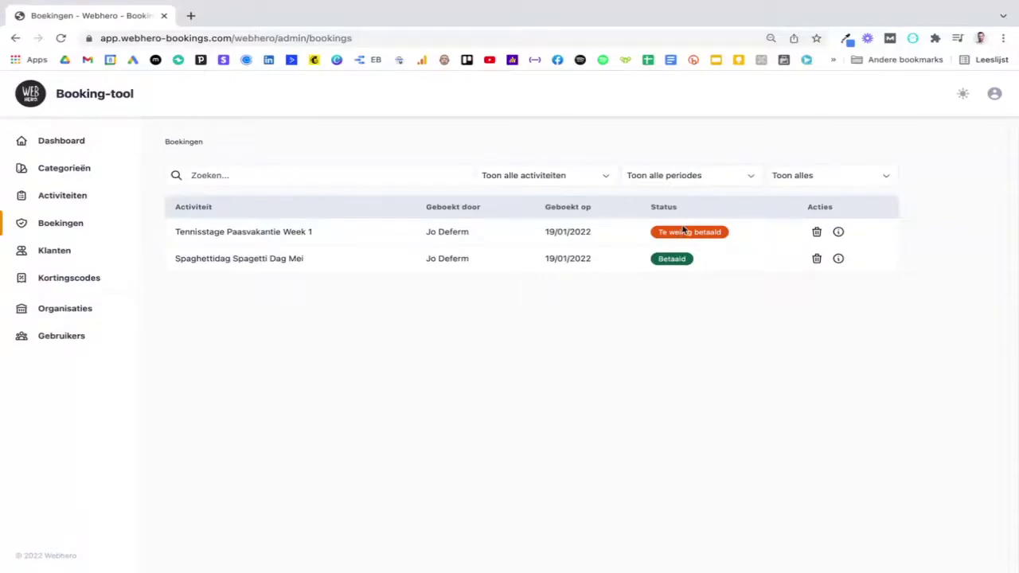
double_click(250, 233)
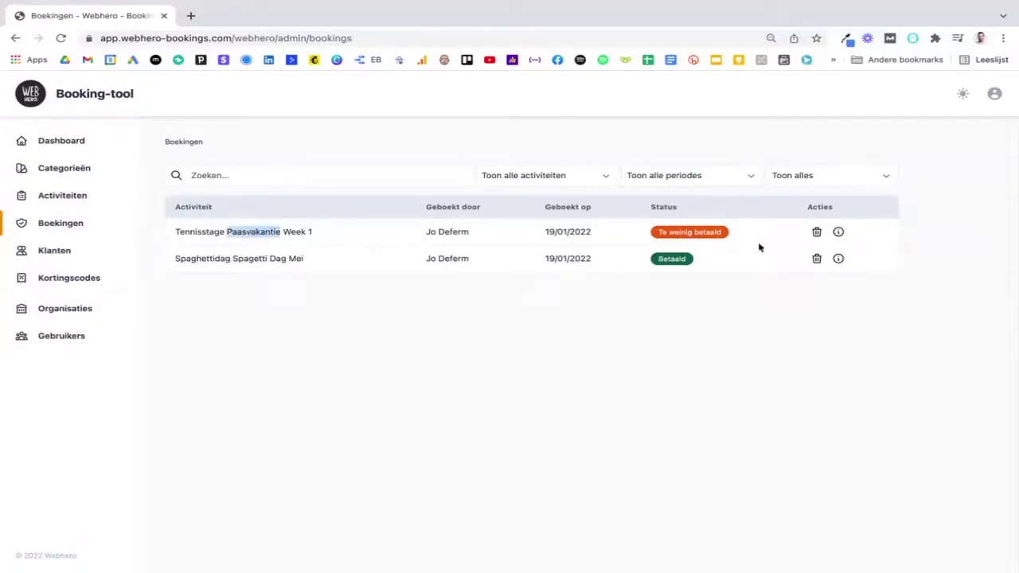
left_click(838, 233)
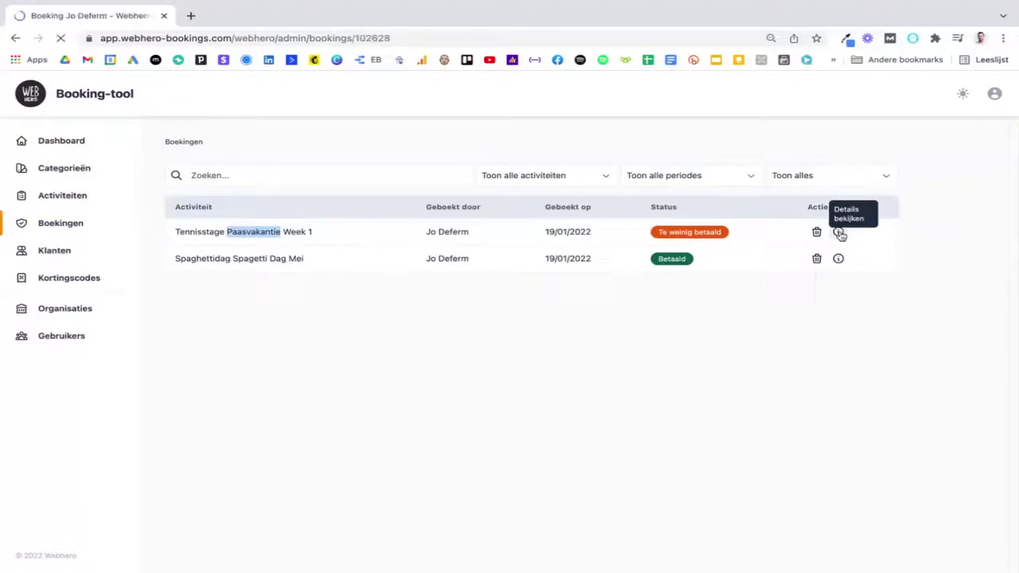
scroll(621, 382, "down", 1)
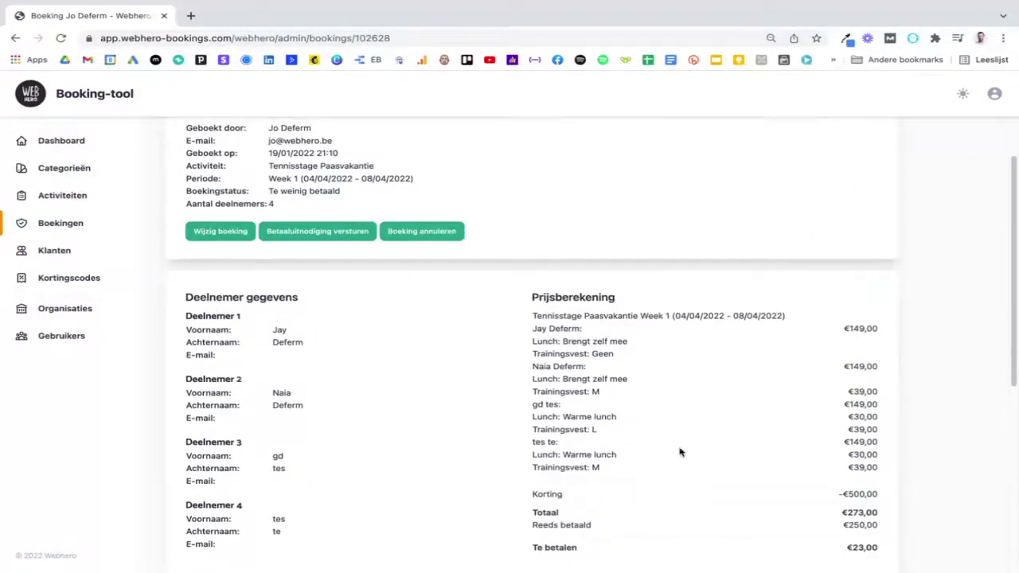
scroll(708, 409, "down", 2)
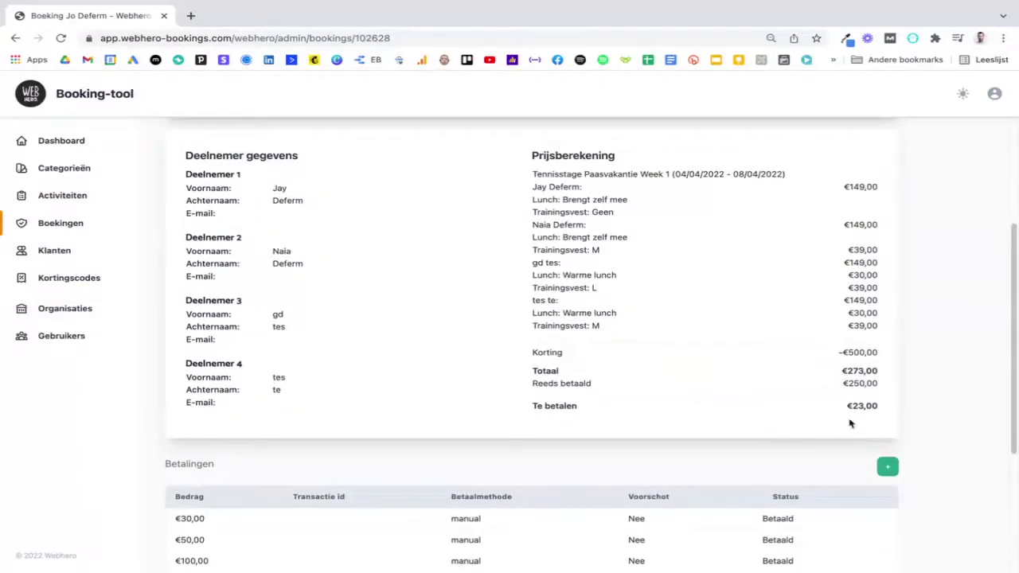
left_click_drag(847, 407, 892, 409)
- Send a payment invitation for the Tennisstage Paasvakantie Week 1 booking and confirm sending
scroll(676, 410, "up", 3)
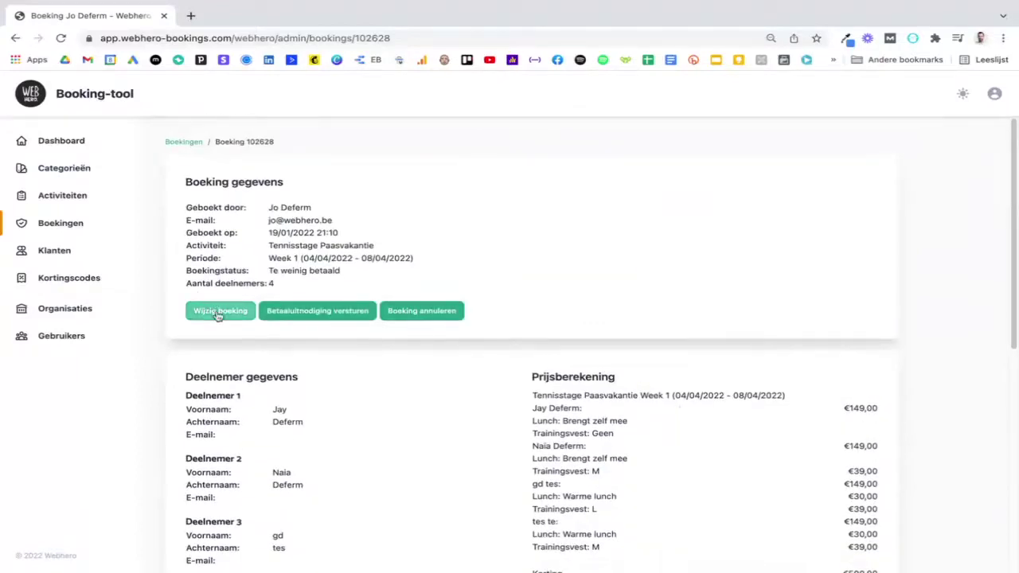
left_click(347, 313)
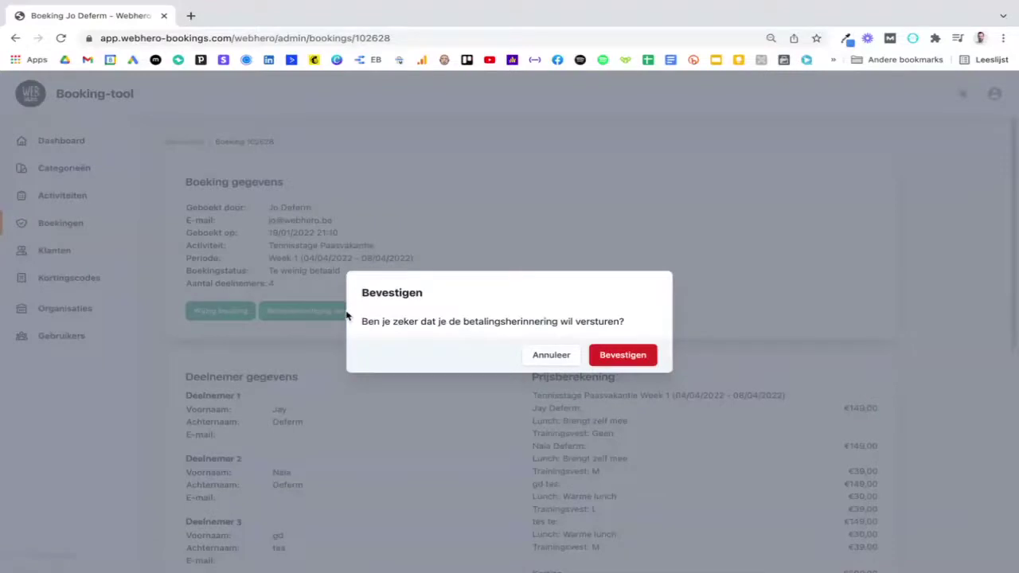
left_click(626, 355)
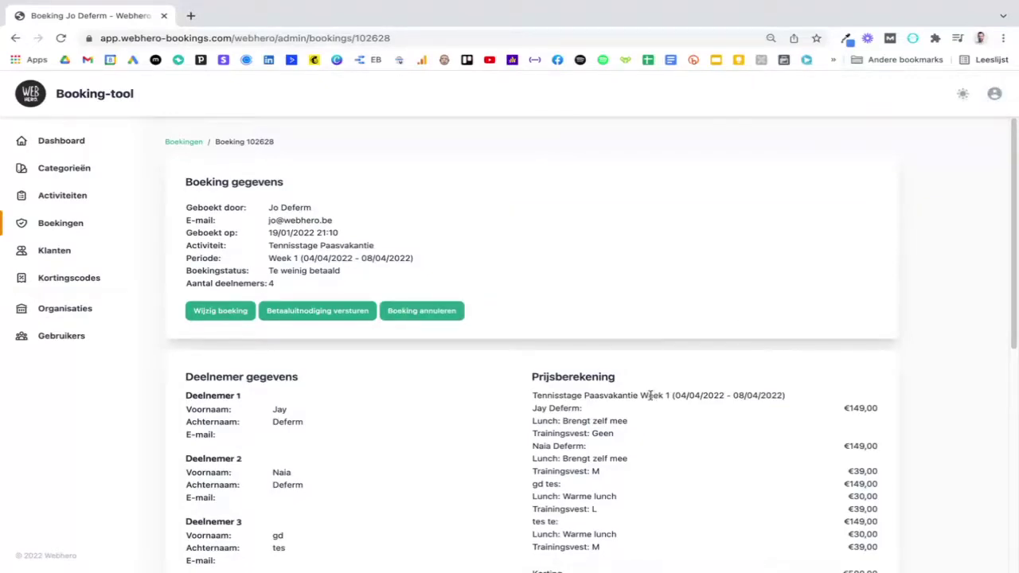
- Add a manual payment of 23 to the Tennisstage Paasvakantie Week 1 booking and check its status in the bookings overview
scroll(651, 395, "down", 1)
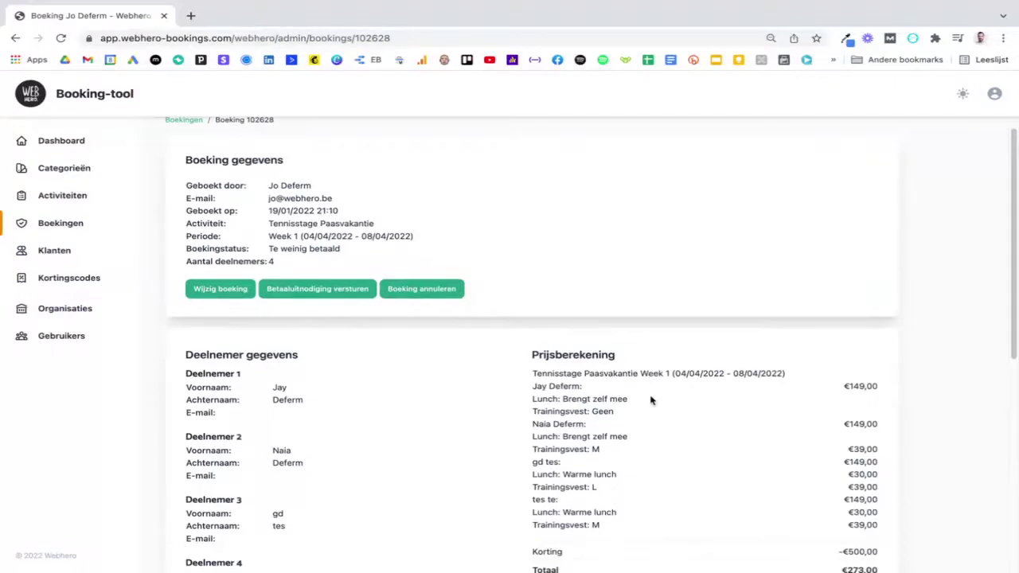
scroll(652, 401, "down", 2)
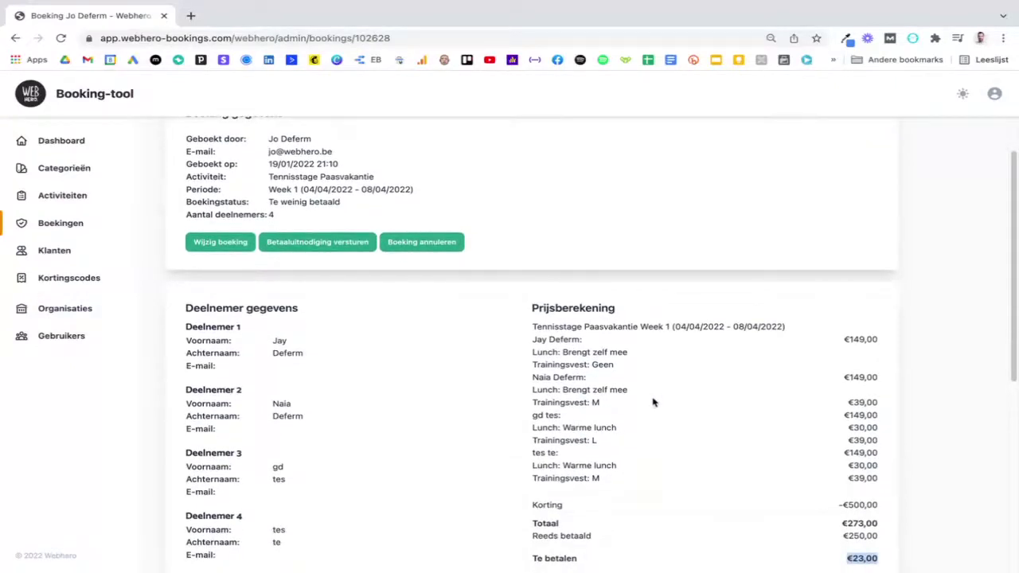
scroll(652, 402, "down", 4)
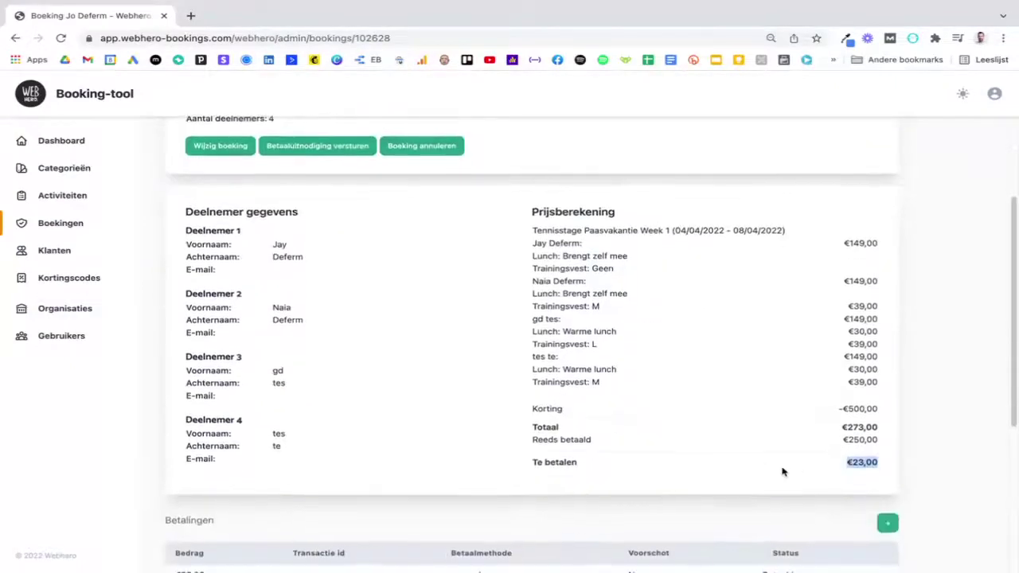
scroll(785, 472, "down", 4)
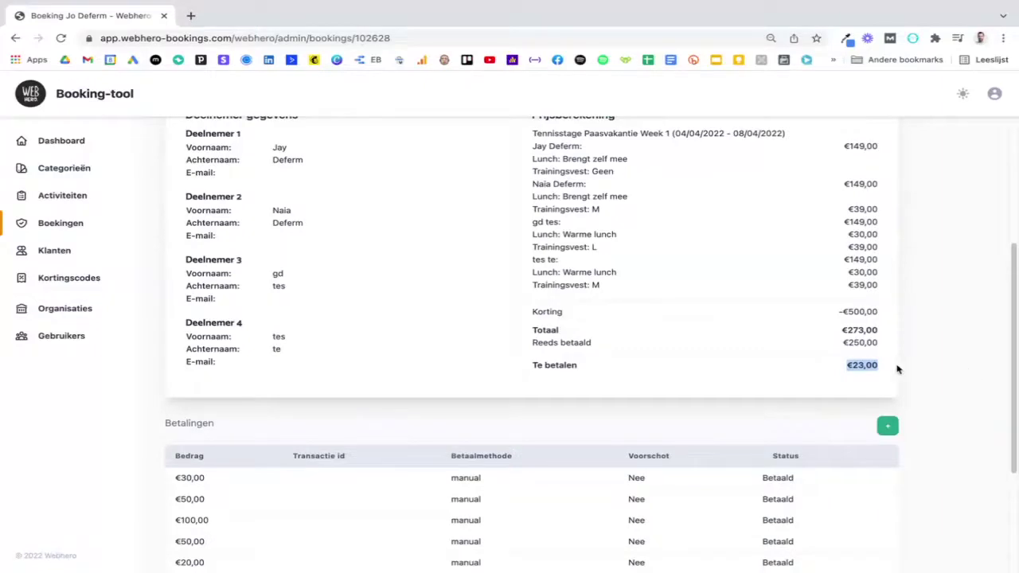
scroll(584, 441, "down", 3)
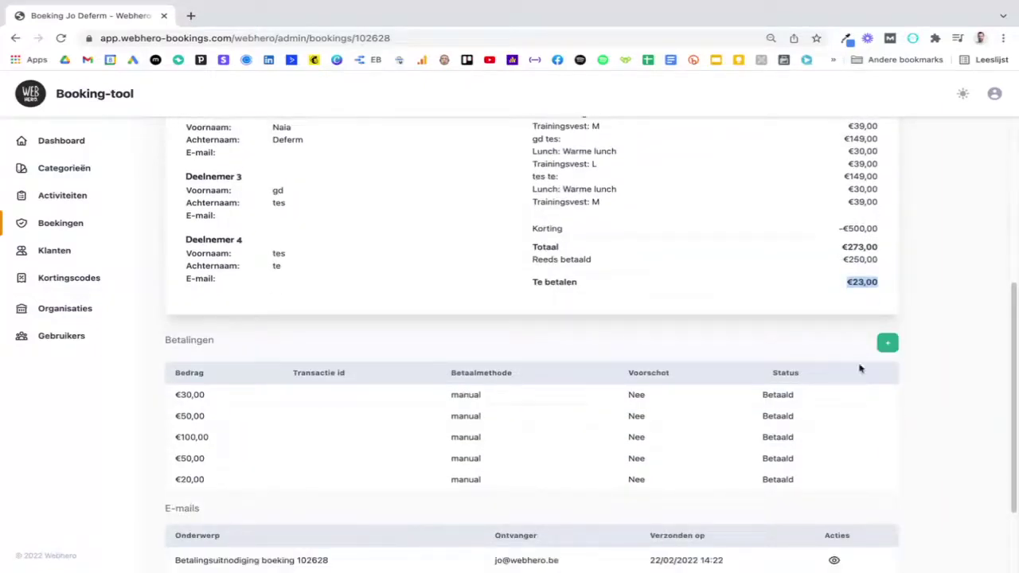
left_click(888, 344)
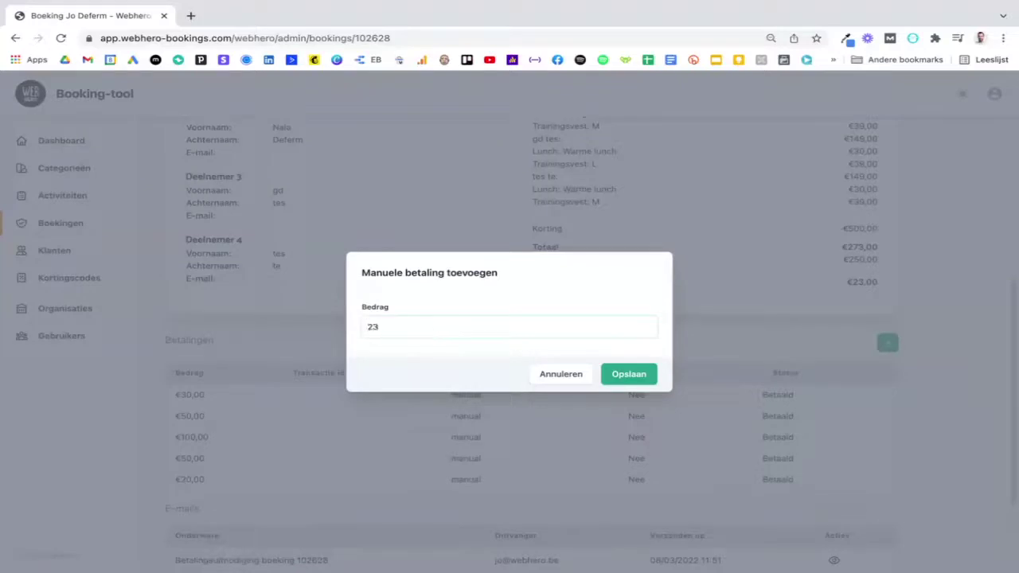
left_click(632, 381)
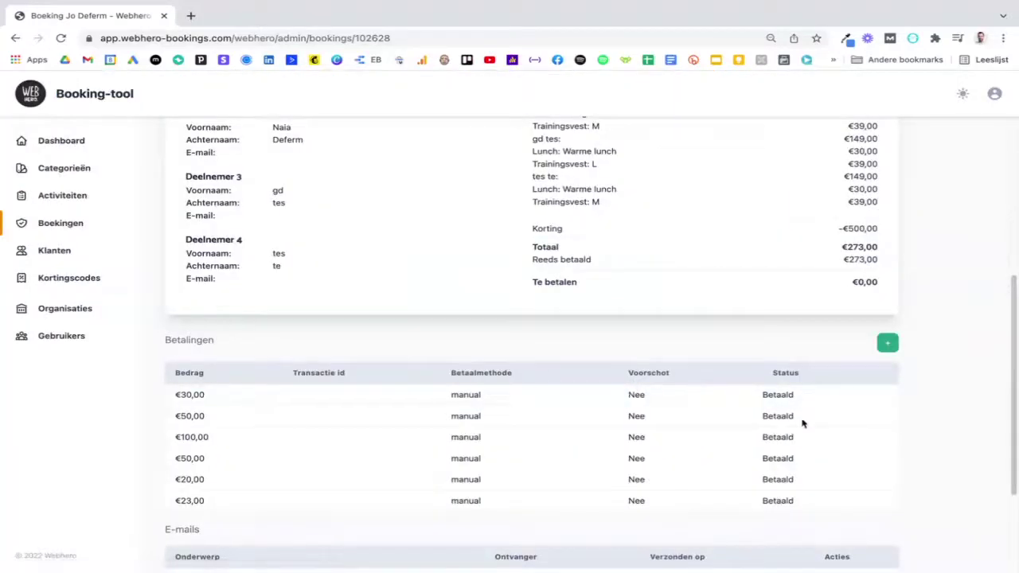
scroll(746, 349, "up", 5)
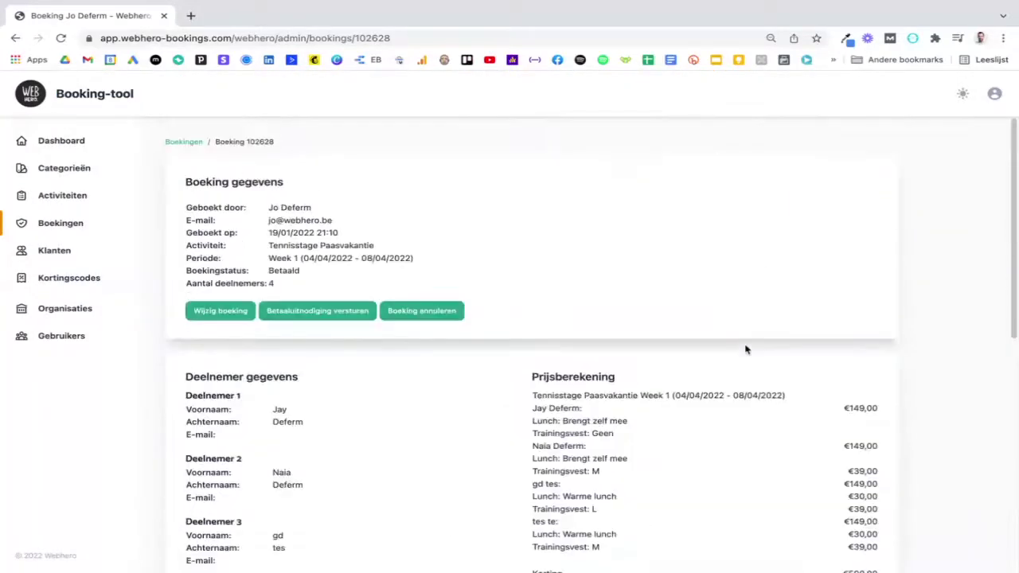
left_click(58, 230)
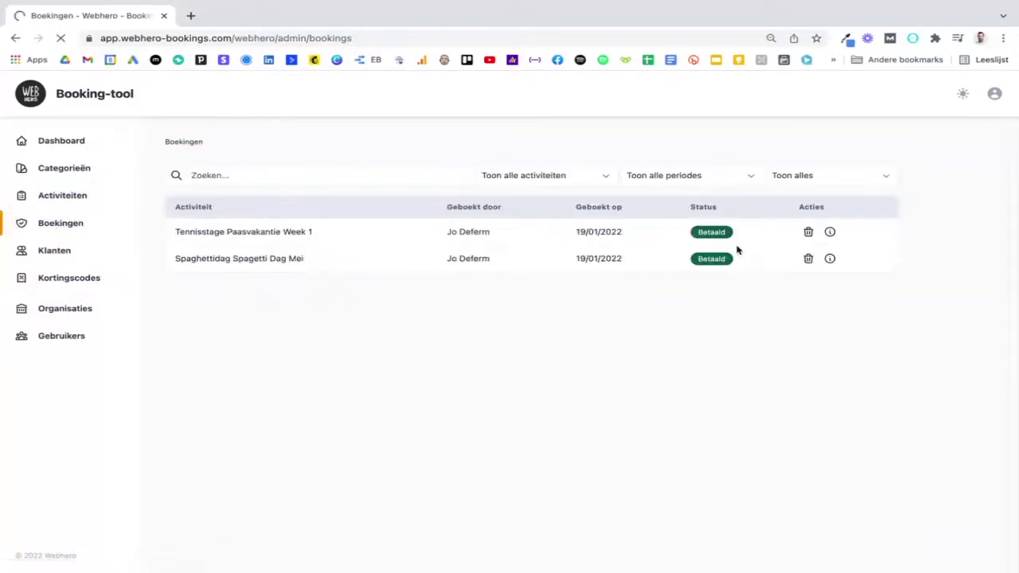
- Examine the most recent payment invitation e-mail sent for the Tennisstage Paasvakantie Week 1 booking and return to the booking
left_click(829, 232)
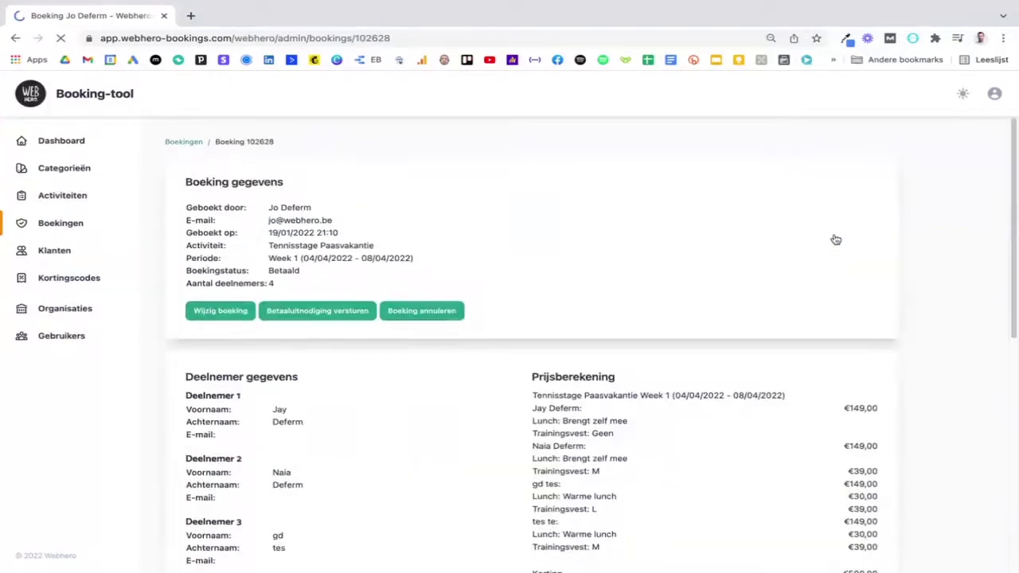
scroll(540, 375, "down", 10)
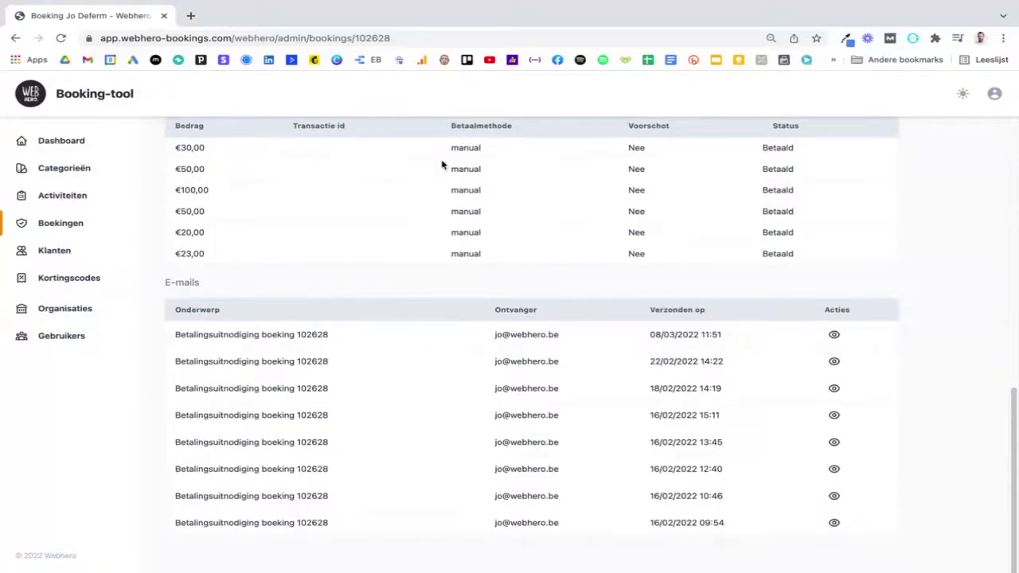
left_click(835, 335)
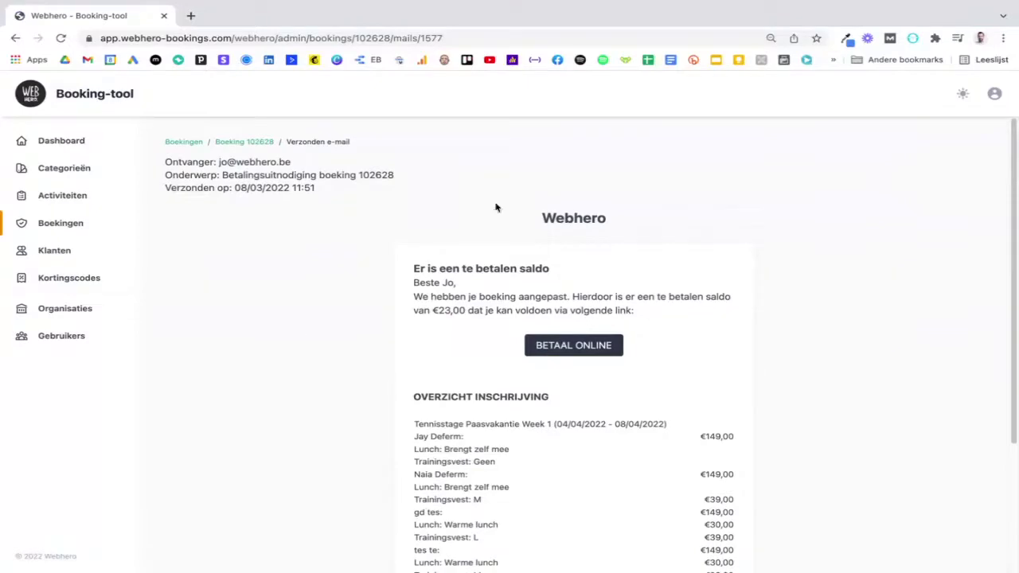
scroll(498, 375, "down", 3)
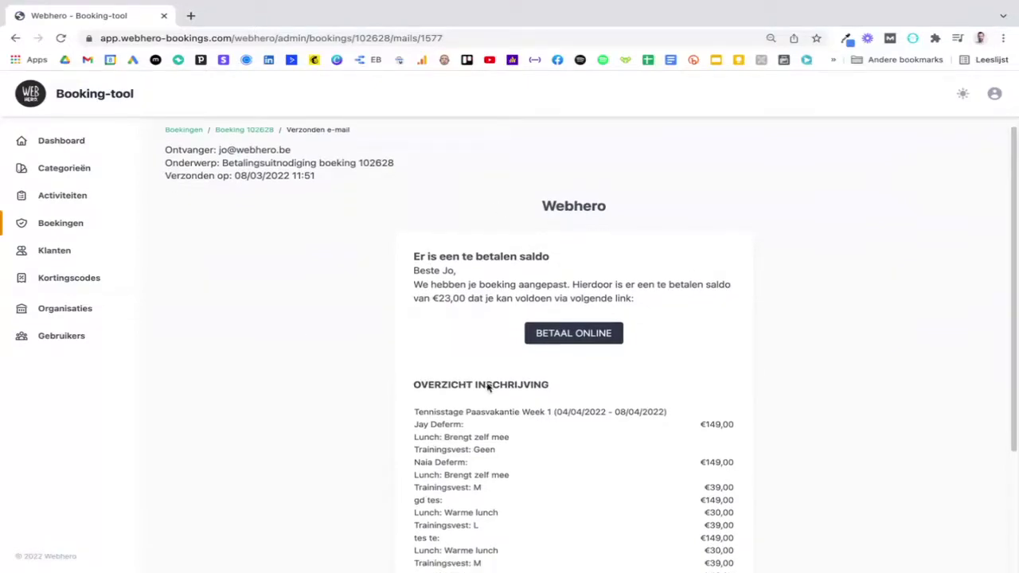
scroll(559, 381, "up", 3)
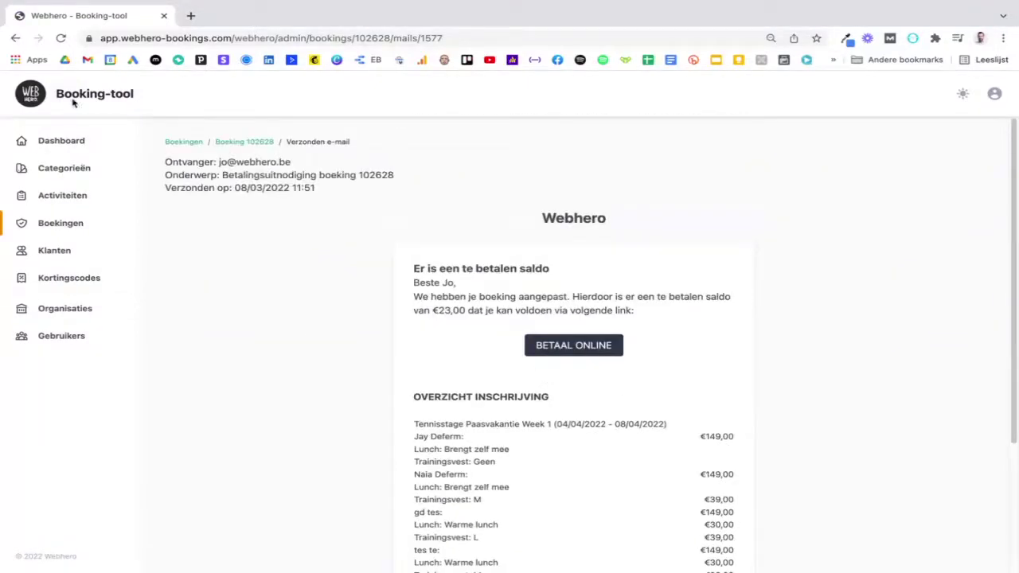
left_click(13, 38)
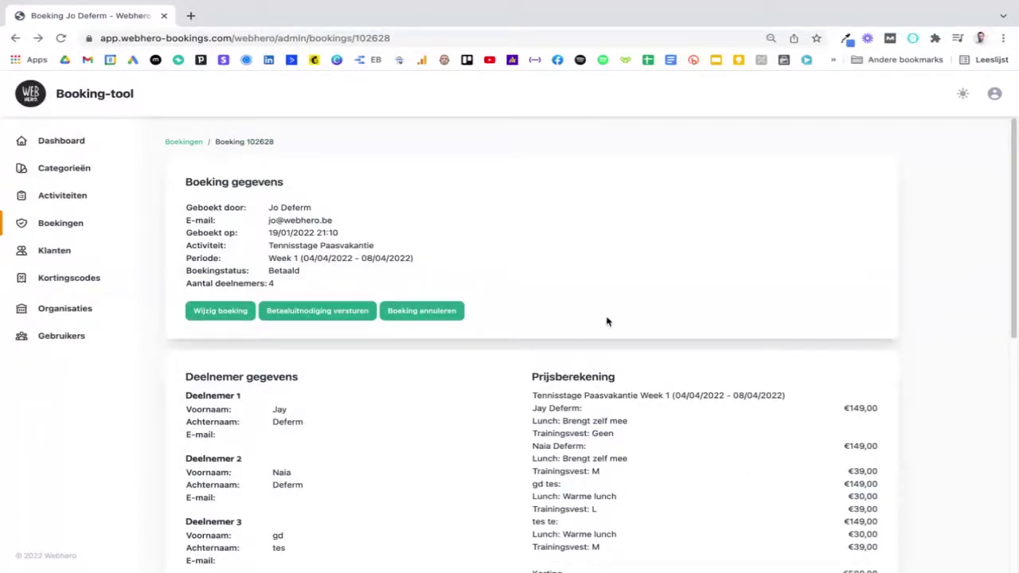
- Return to the bookings overview and review the available activity and period filter choices without applying any
left_click(66, 228)
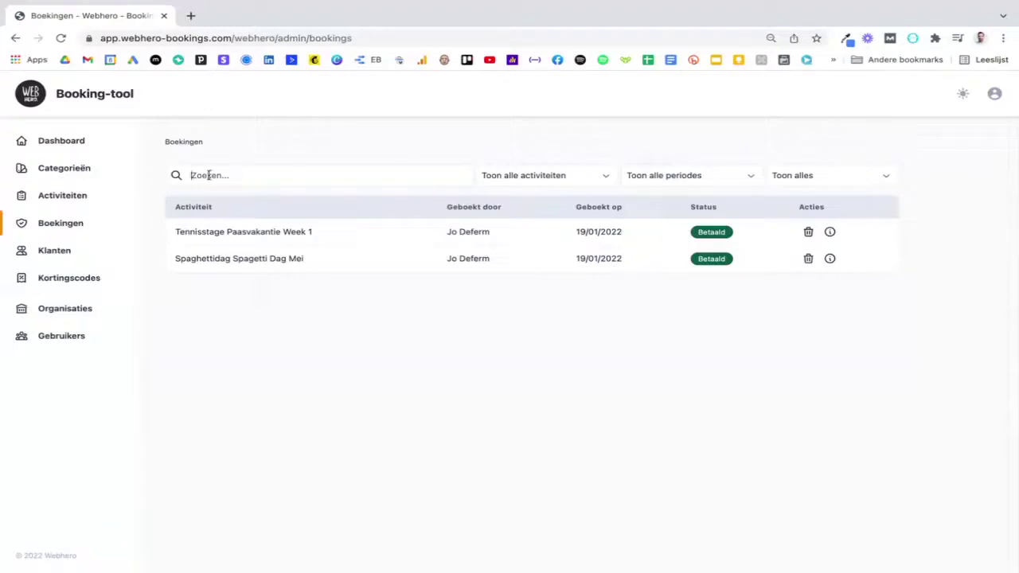
left_click(551, 176)
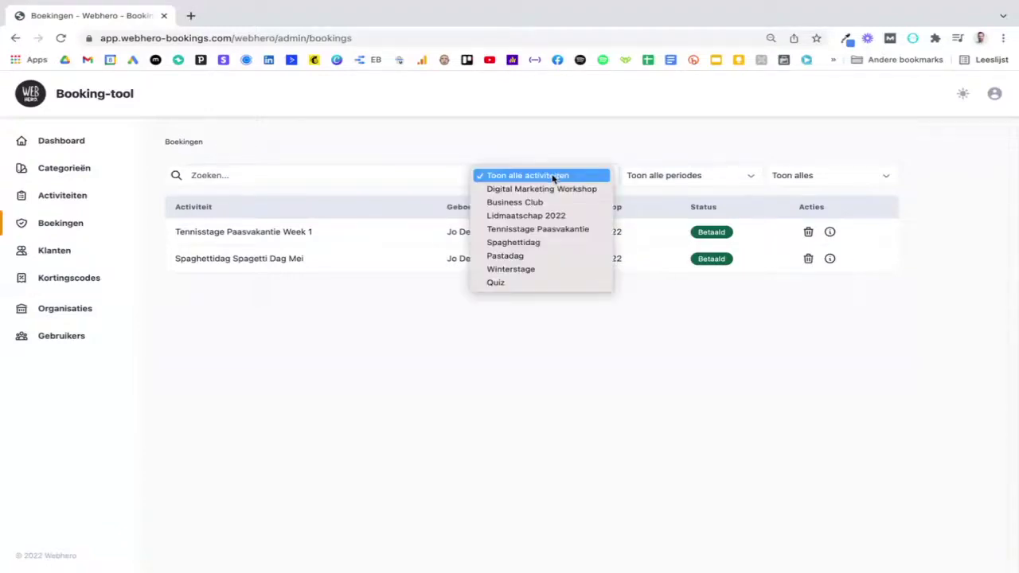
left_click(670, 176)
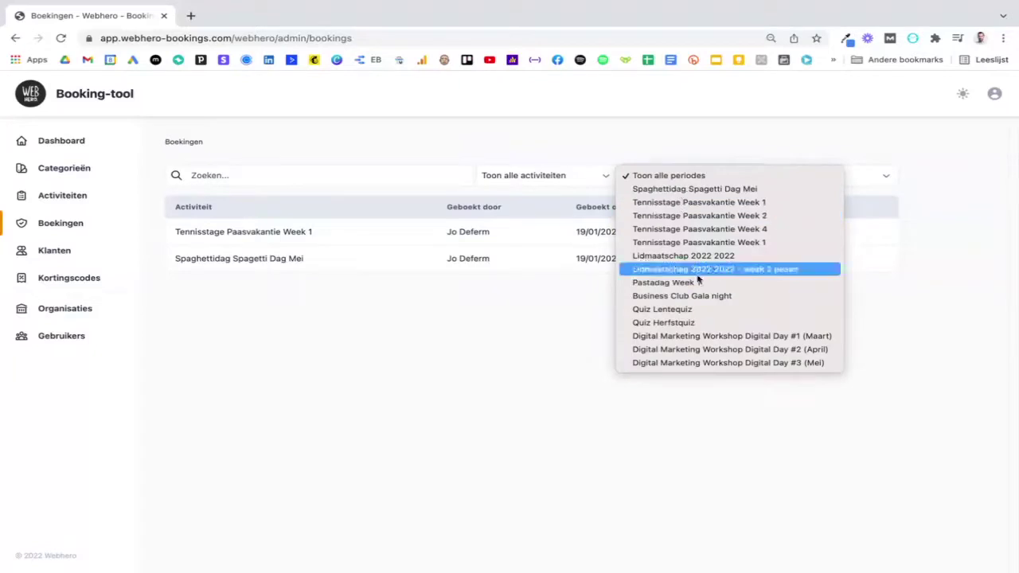
left_click(725, 137)
- Filter the bookings by payment status Betaald and switch the status filter to Te weinig betaald
left_click(853, 182)
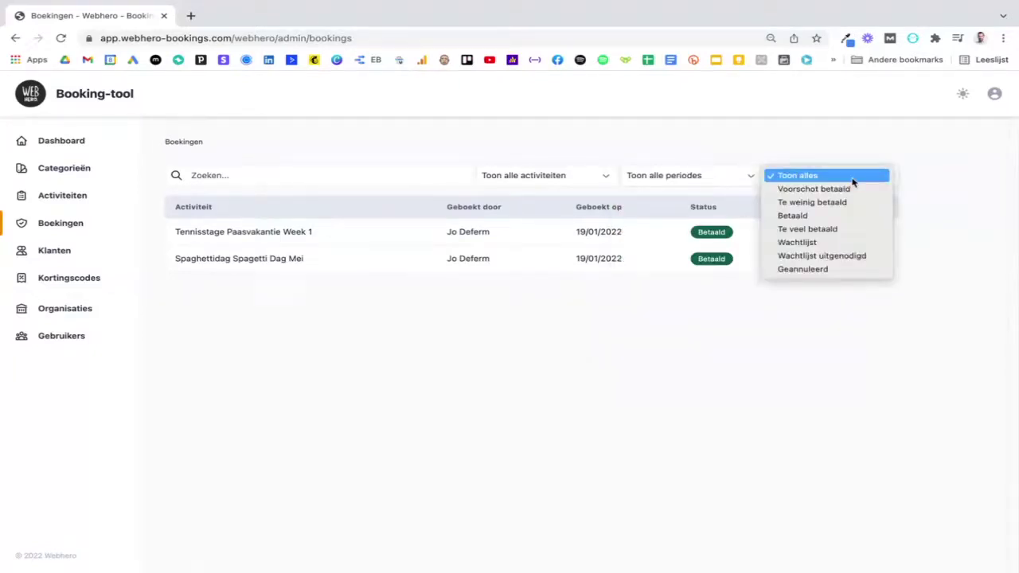
left_click(847, 215)
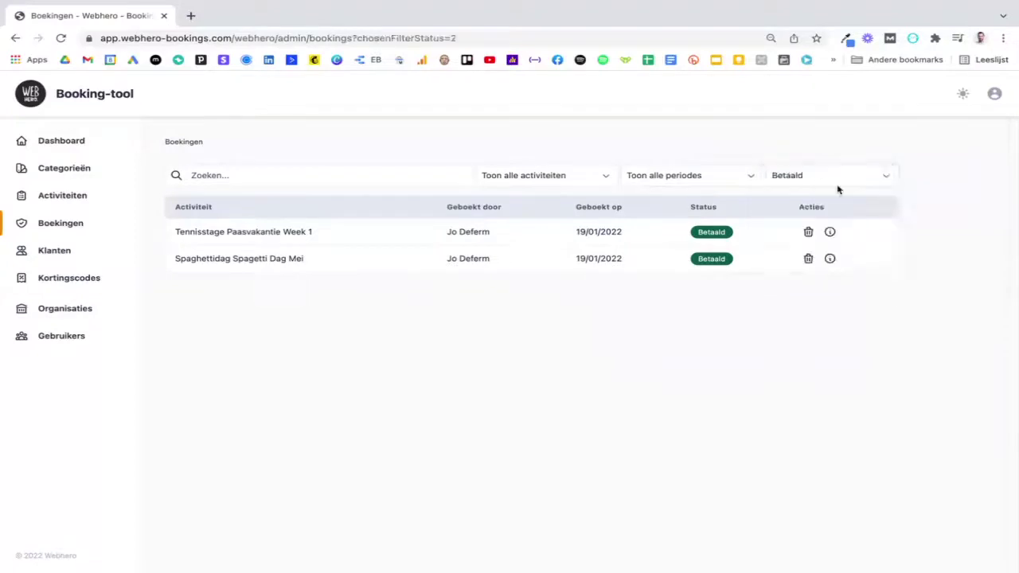
left_click(840, 185)
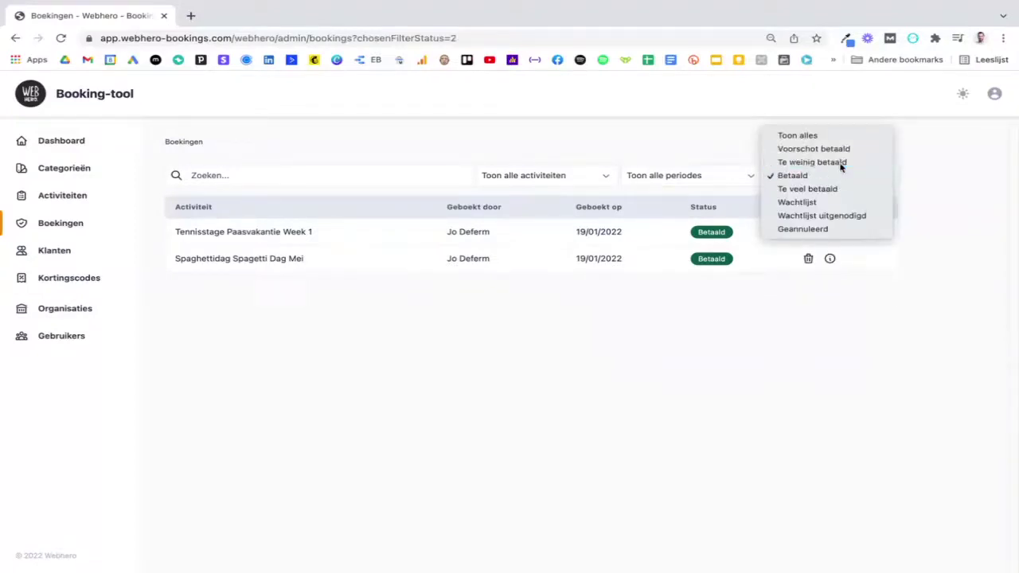
left_click(842, 162)
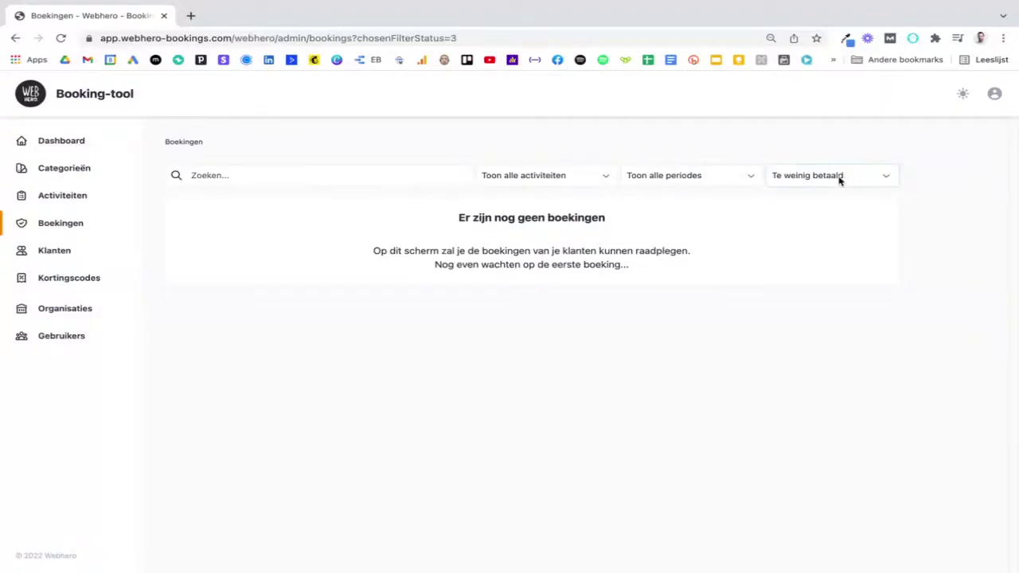
- Narrow the bookings to the Digital Marketing Workshop activity and review the period choices, keeping all periods
left_click(519, 175)
left_click(533, 187)
left_click(729, 181)
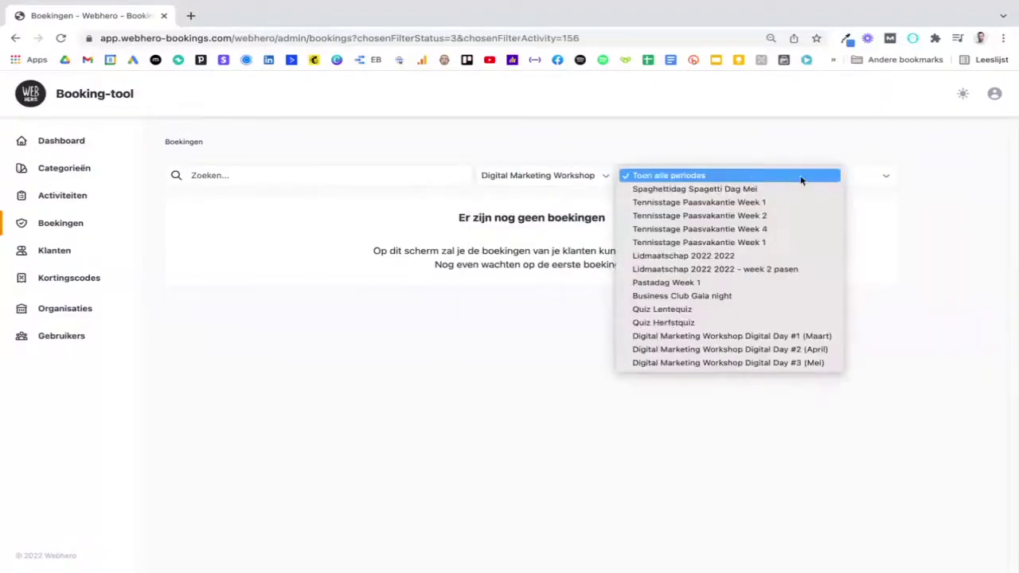
left_click(355, 168)
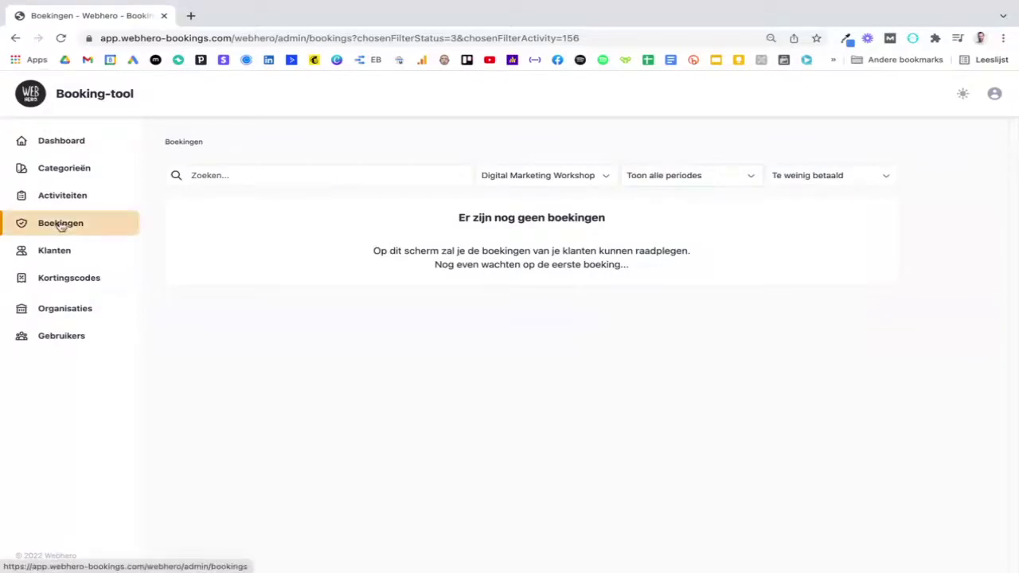
- View the customer list and examine the HHHH discount code's value, usage limit, periods and validity dates without saving changes
left_click(63, 250)
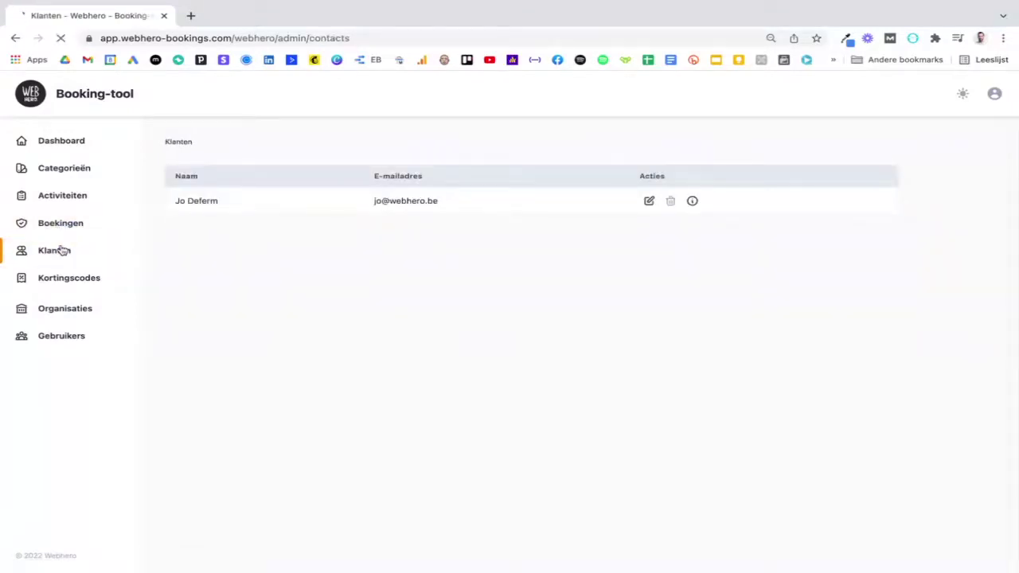
left_click(63, 280)
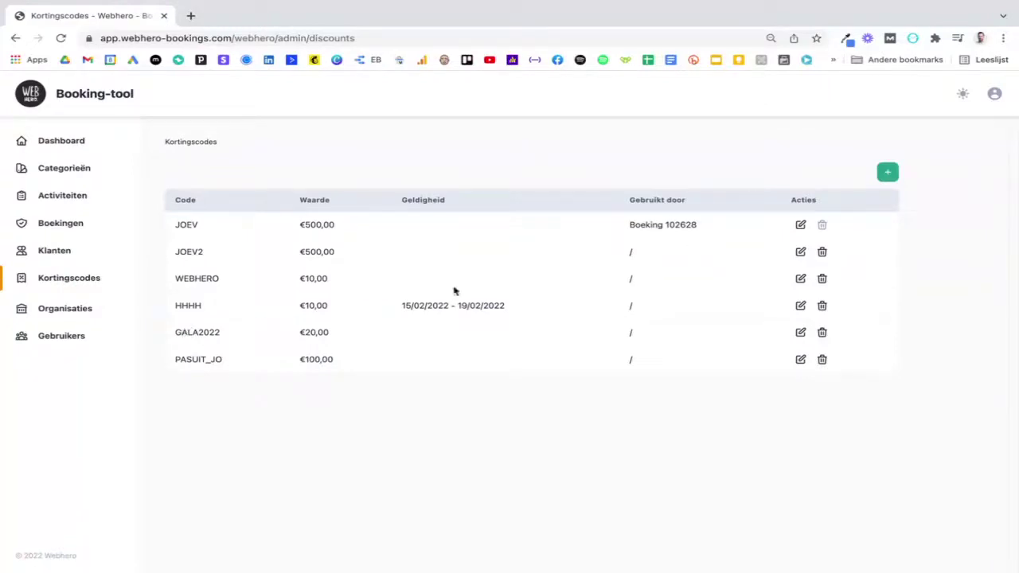
left_click(799, 307)
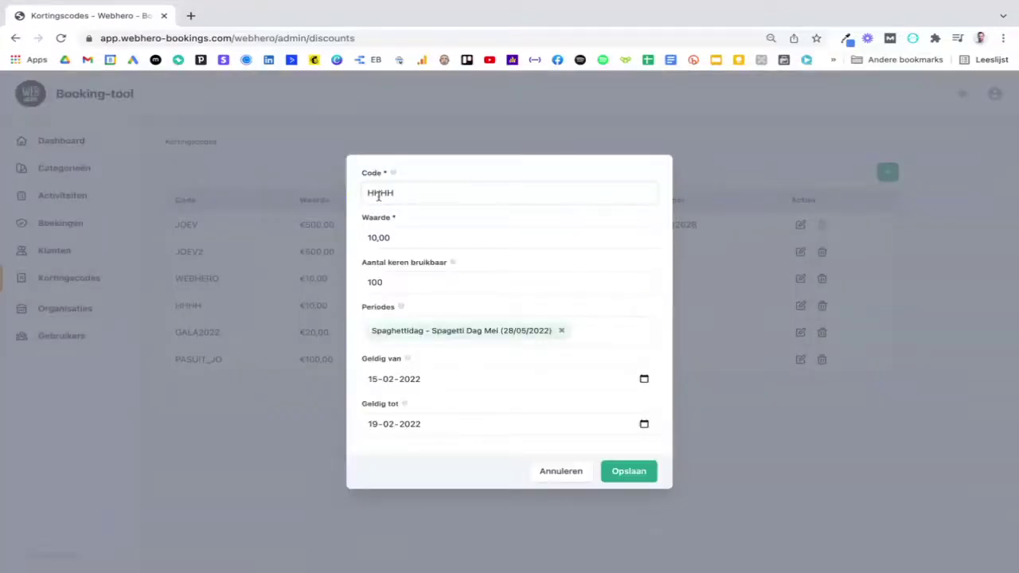
left_click(408, 236)
left_click(389, 282)
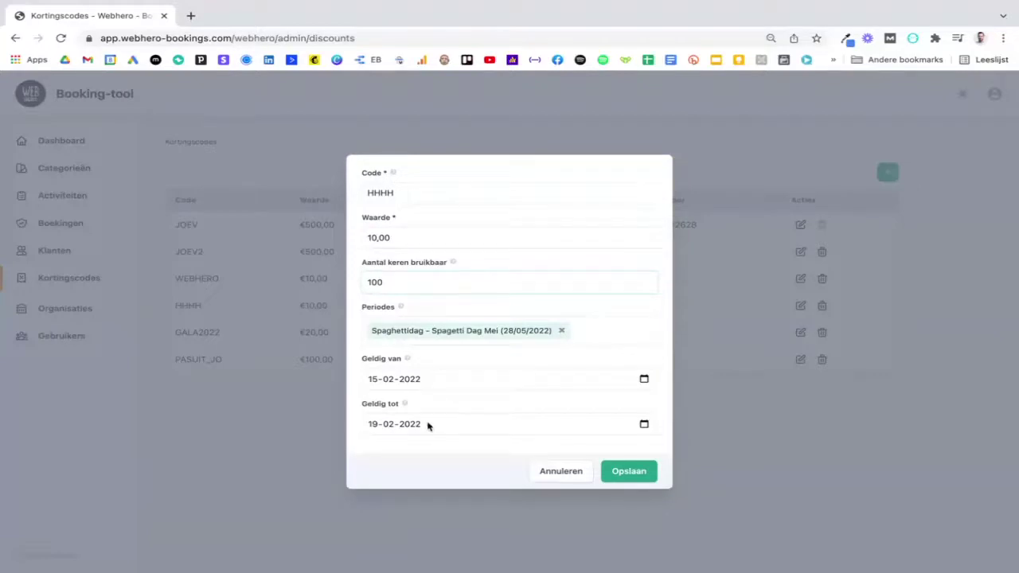
left_click(562, 475)
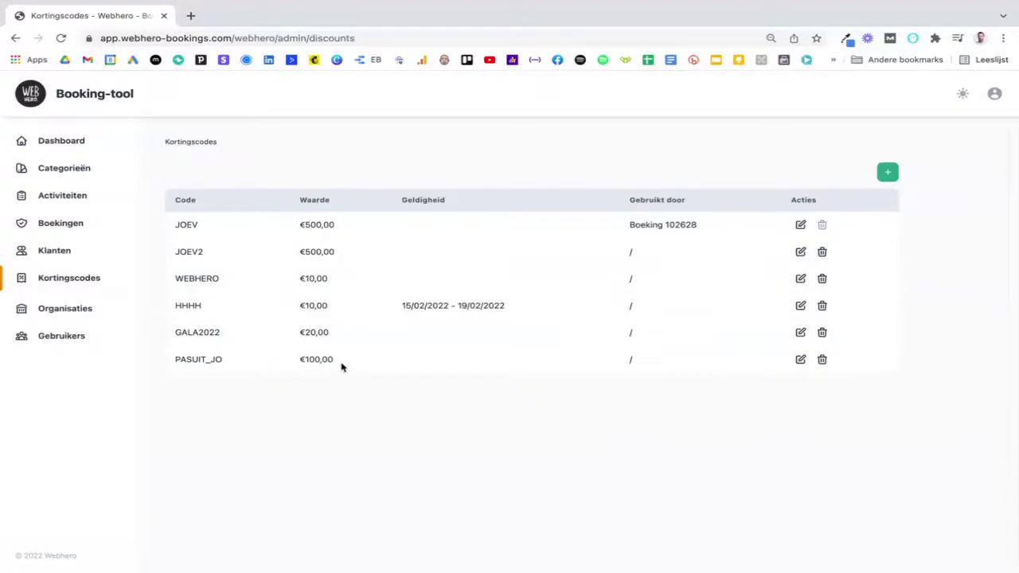
- Open the settings of the discount code worth €100
left_click(801, 360)
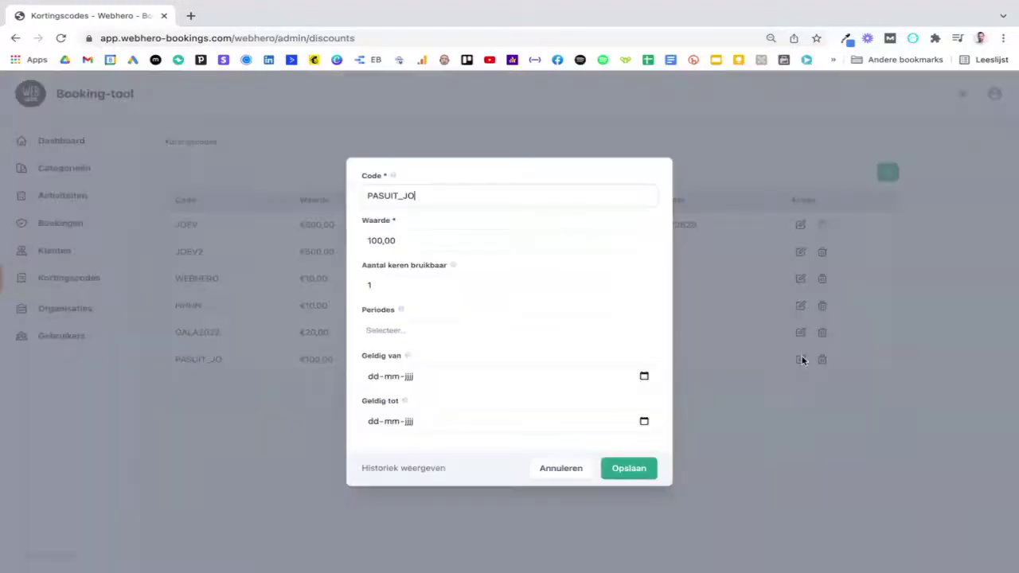